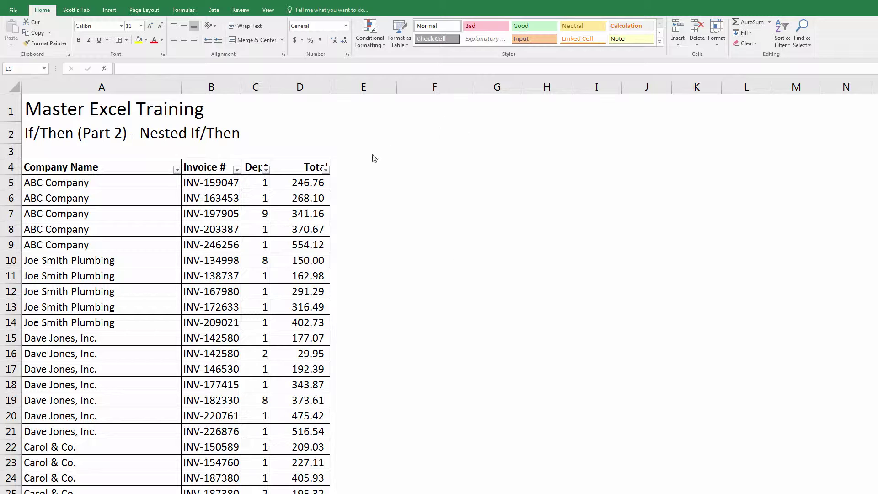
# Fill E1:G1 with the Class A rule: "Class A", ">=500" and "Free Shipping and Rush Delivery"
pyautogui.click(371, 105)
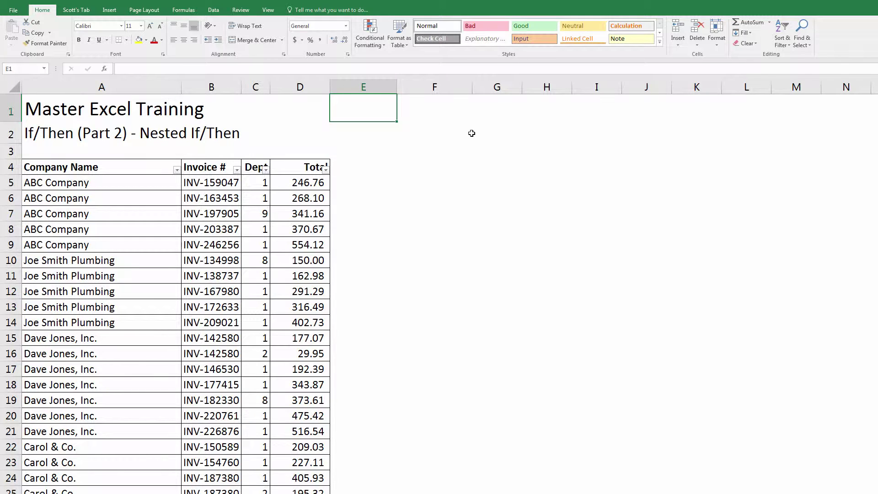
pyautogui.write('Class ')
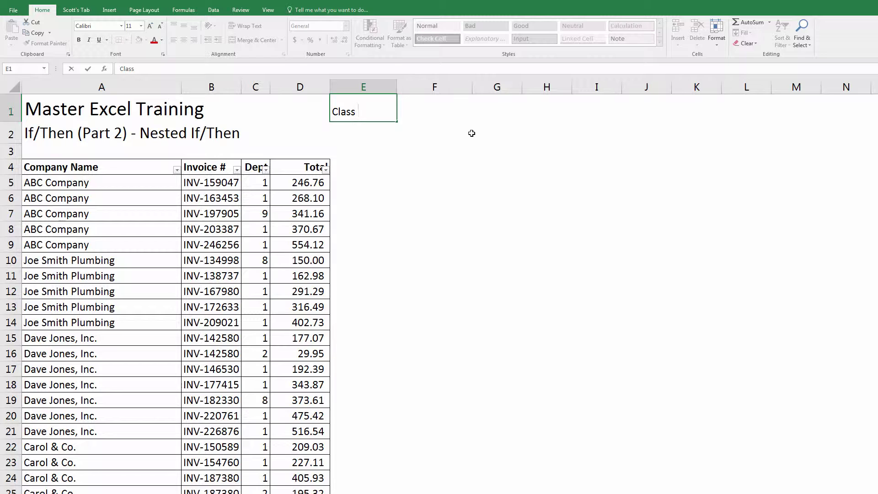
pyautogui.write('A')
pyautogui.press('Tab')
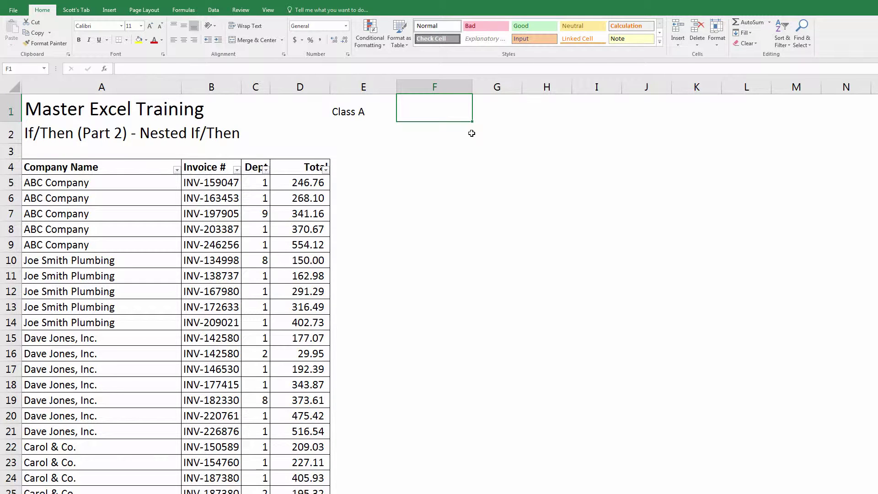
pyautogui.write('>=500')
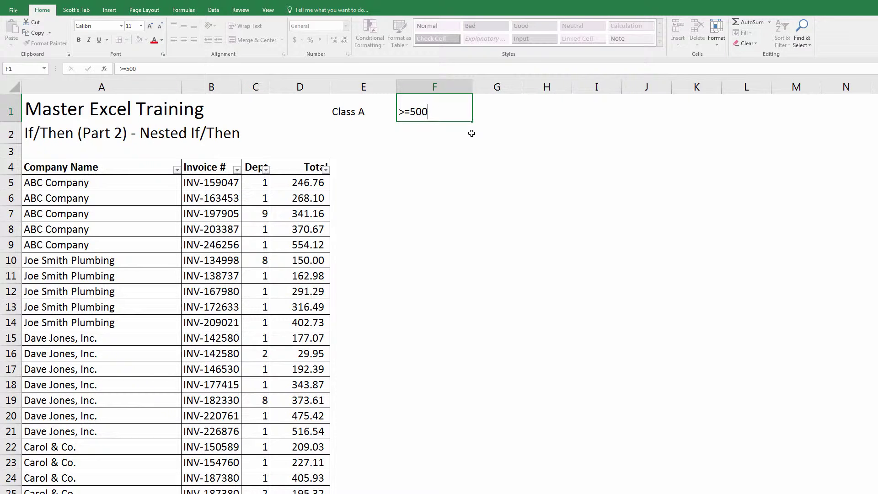
pyautogui.press('Tab')
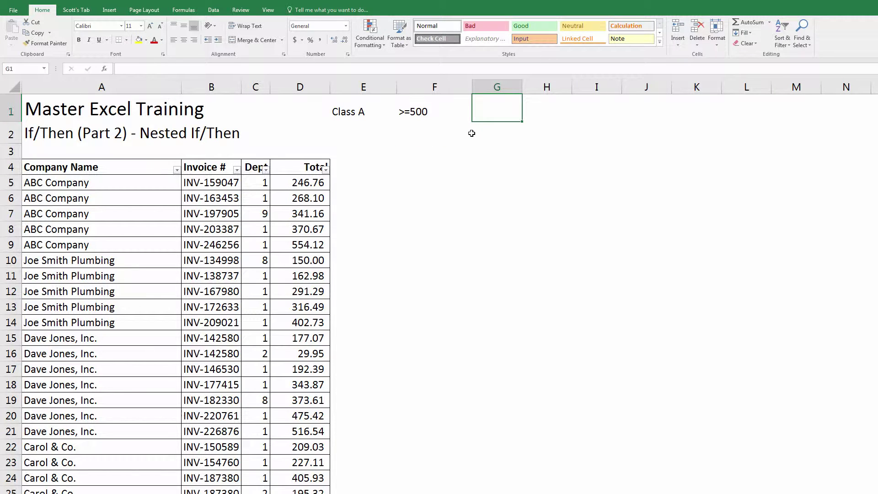
pyautogui.write('Free Shipp')
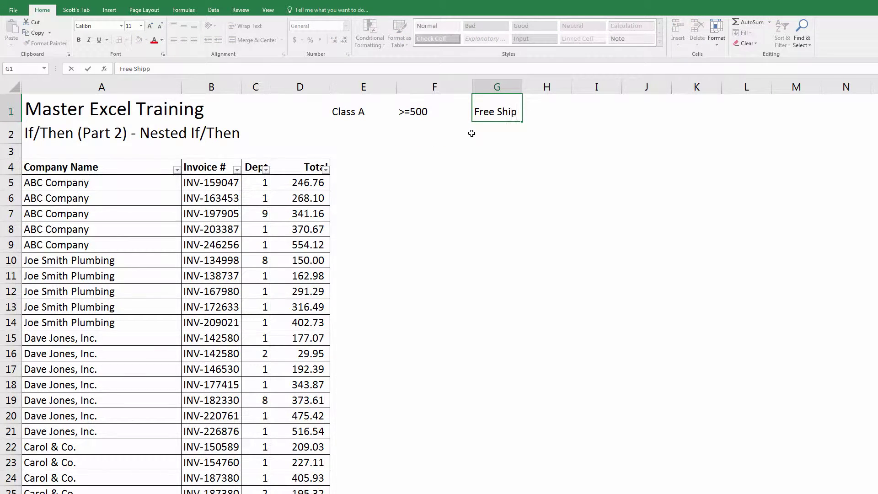
pyautogui.write('ing and Rush')
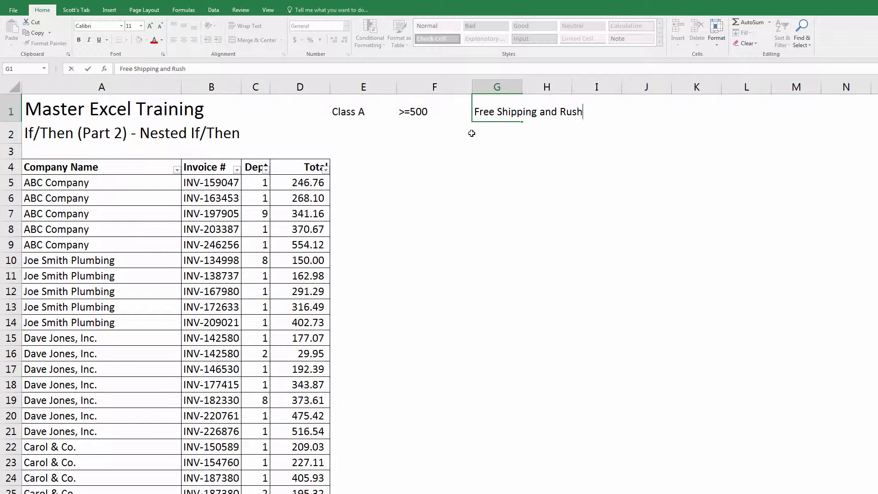
pyautogui.write(' Delivery')
pyautogui.press('Return')
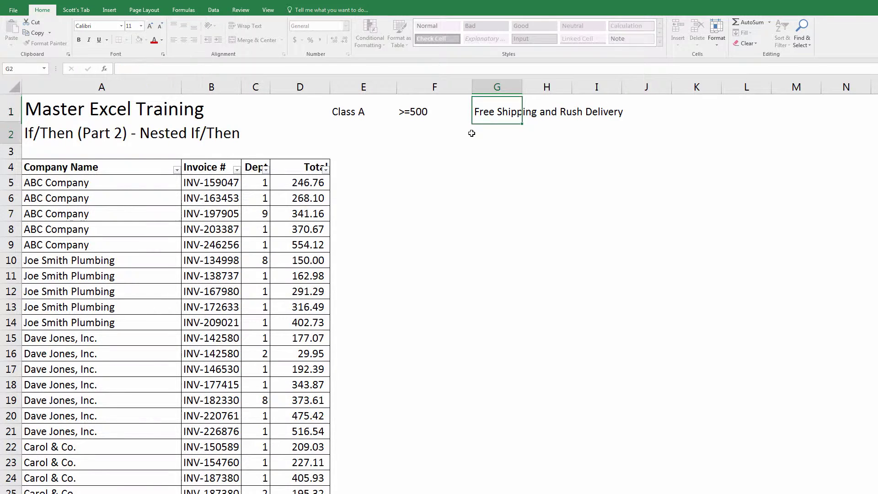
# Fill E2:G2 with the Class B rule: "Class B", "250-499.99" and "Rush Delivery"
pyautogui.press('Left')
pyautogui.press('Left')
pyautogui.write('Class B')
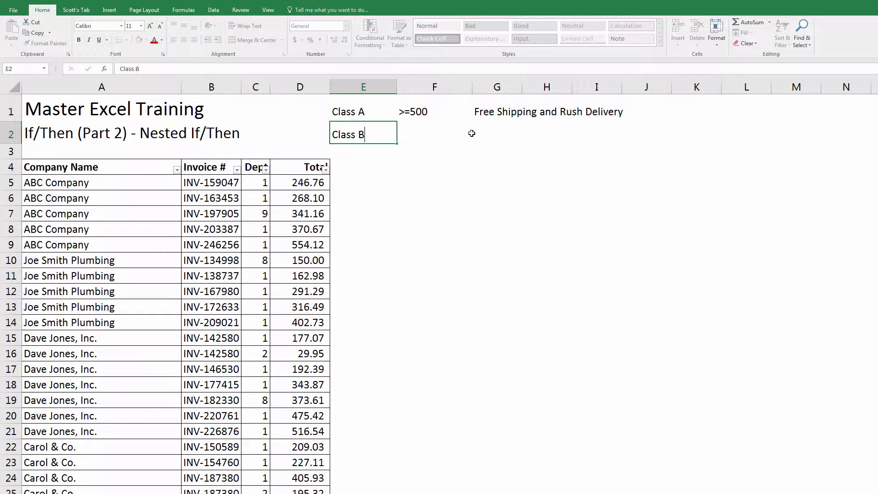
pyautogui.press('Tab')
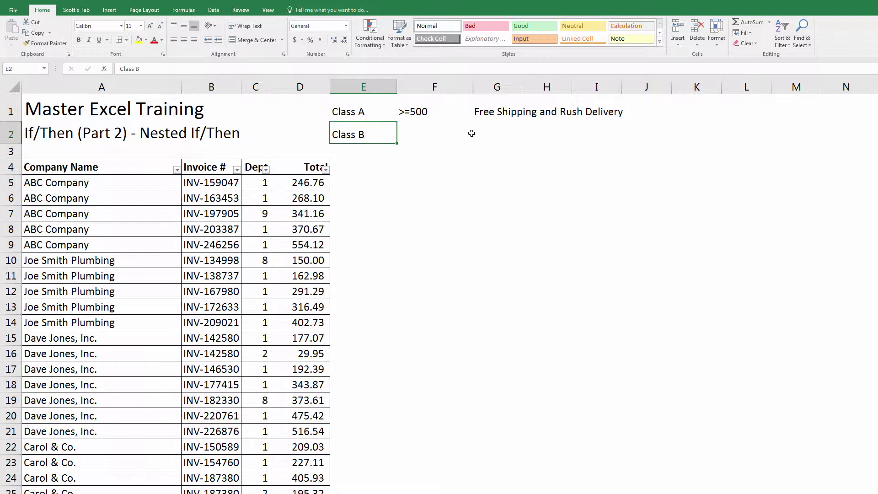
pyautogui.write('2')
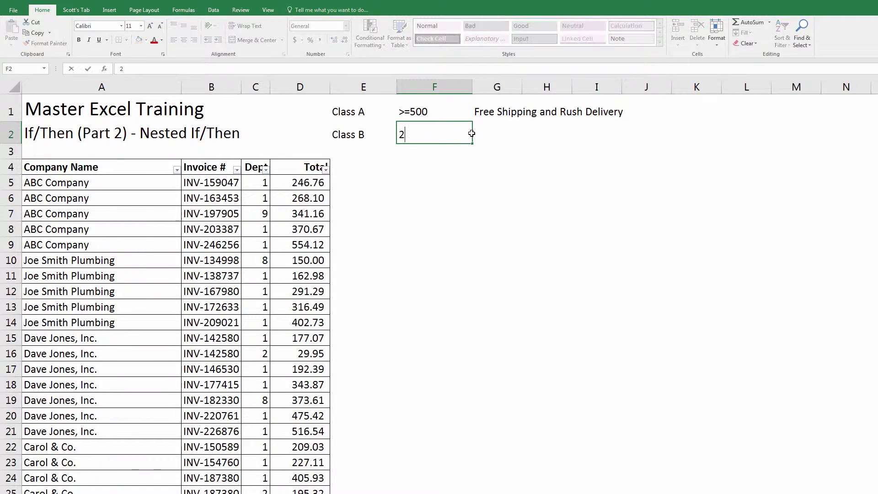
pyautogui.write('50-499.99')
pyautogui.press('Tab')
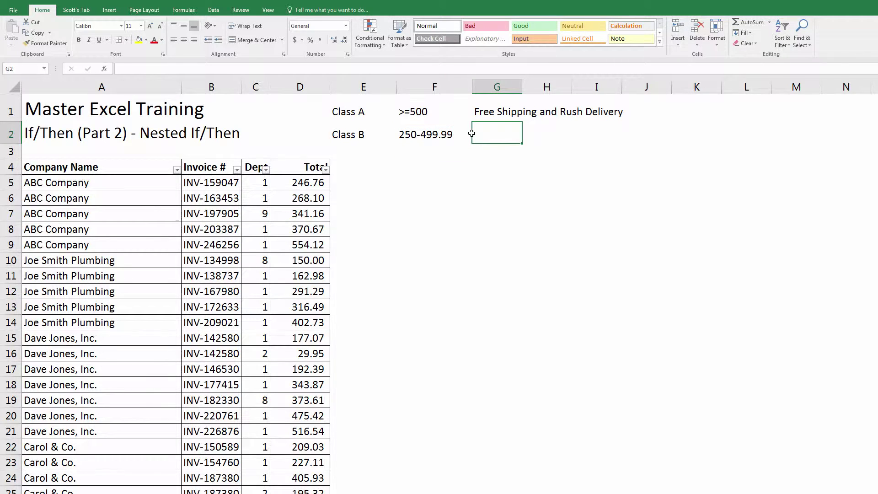
pyautogui.write('Rush Deliv')
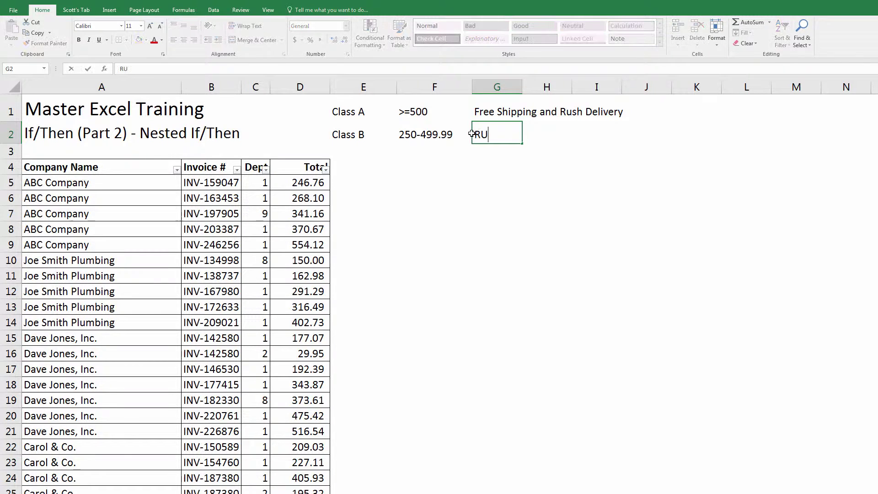
pyautogui.write('ery')
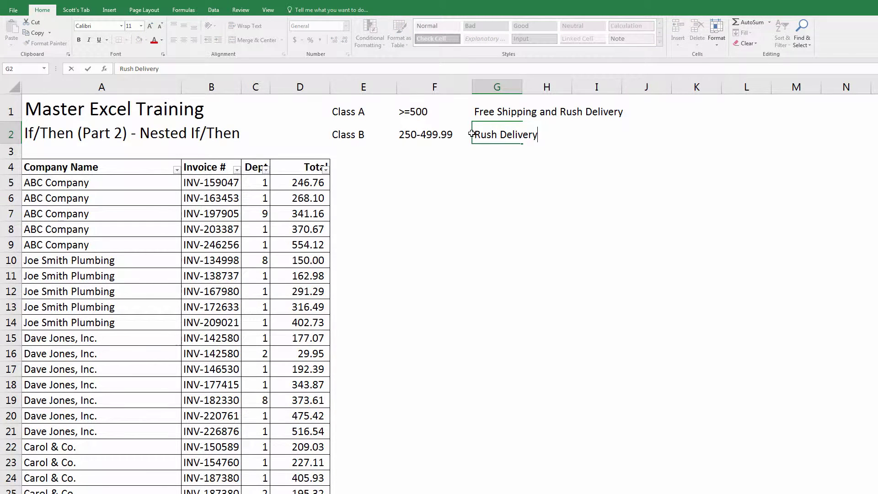
# Fill E3:G3 with the Class C rule: "Class C", "<250" and "No Preference"
pyautogui.press('Down')
pyautogui.press('Left')
pyautogui.press('Left')
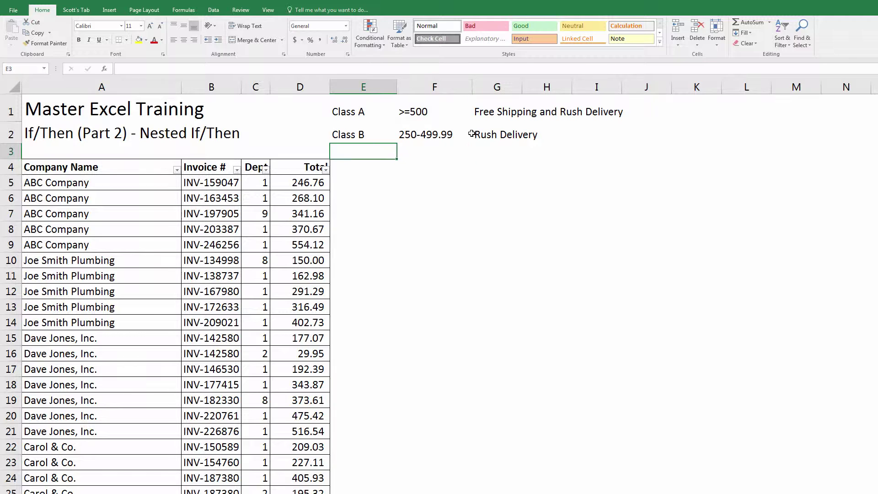
pyautogui.write('Class')
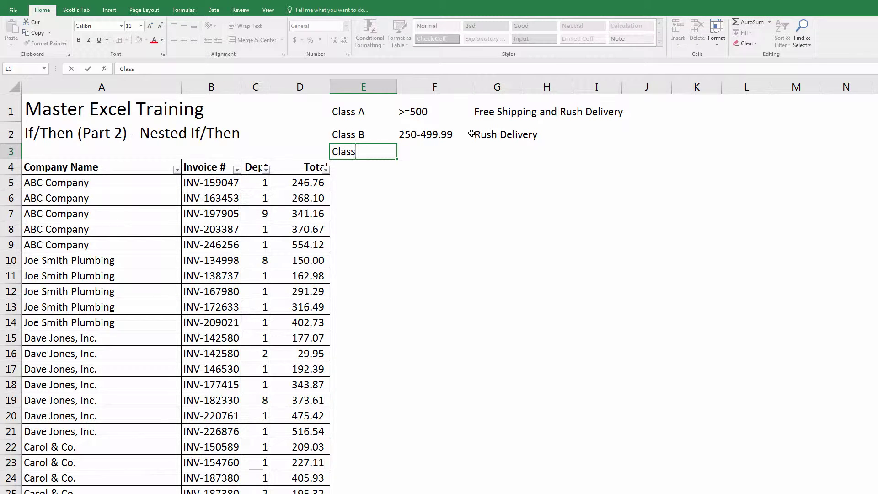
pyautogui.write(' C')
pyautogui.press('Return')
pyautogui.press('Up')
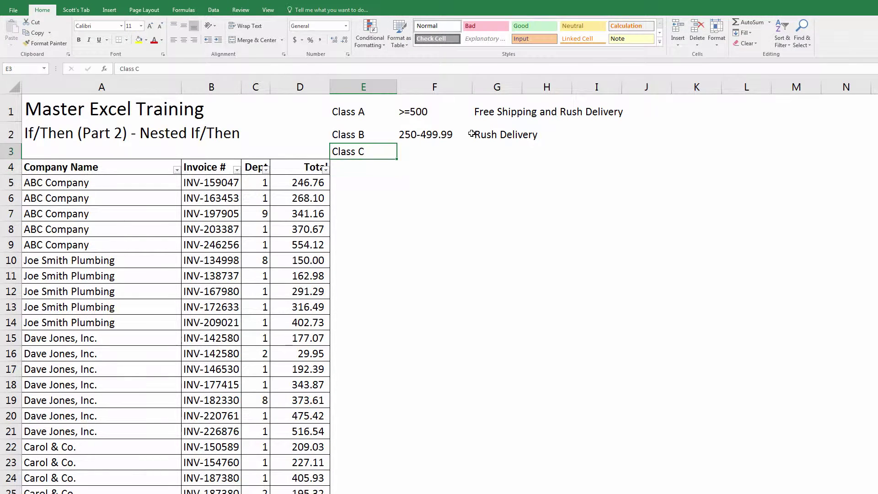
pyautogui.press('Right')
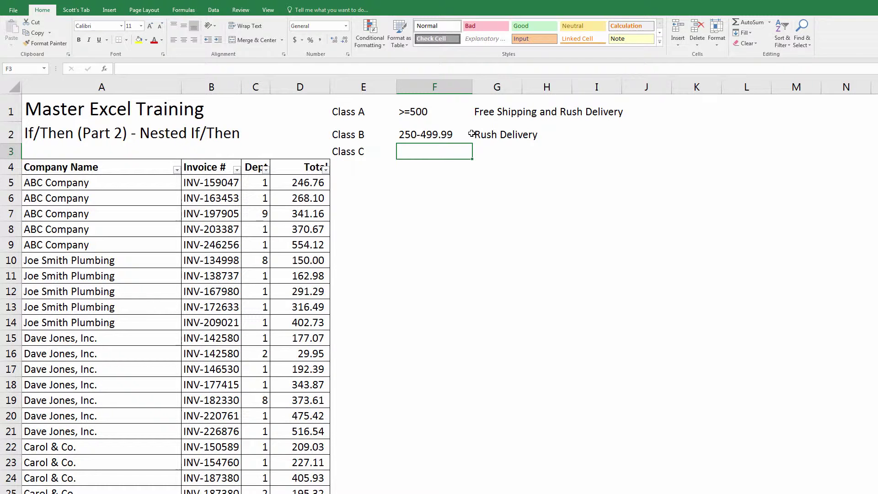
pyautogui.write('<250')
pyautogui.press('Return')
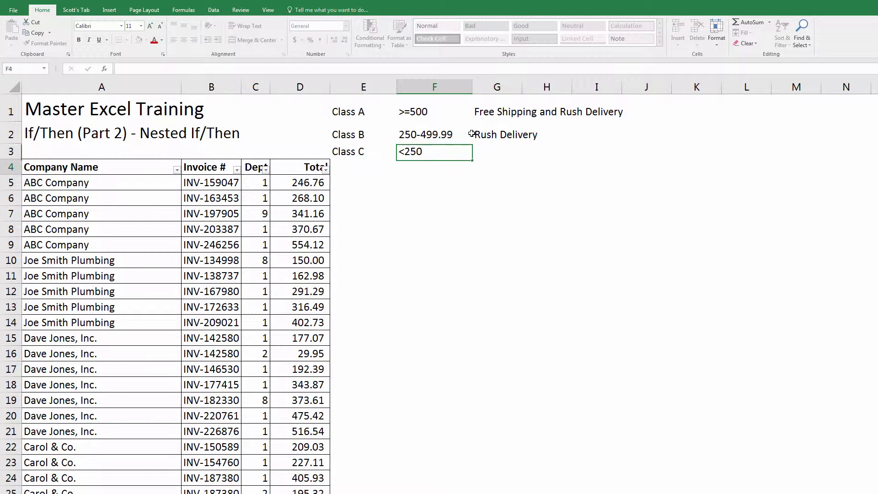
pyautogui.press('Up')
pyautogui.press('Right')
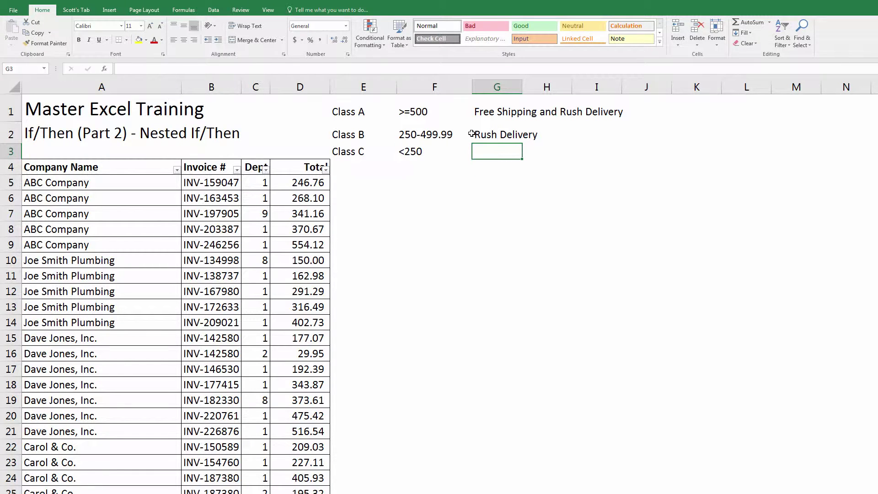
pyautogui.write('No Prefere')
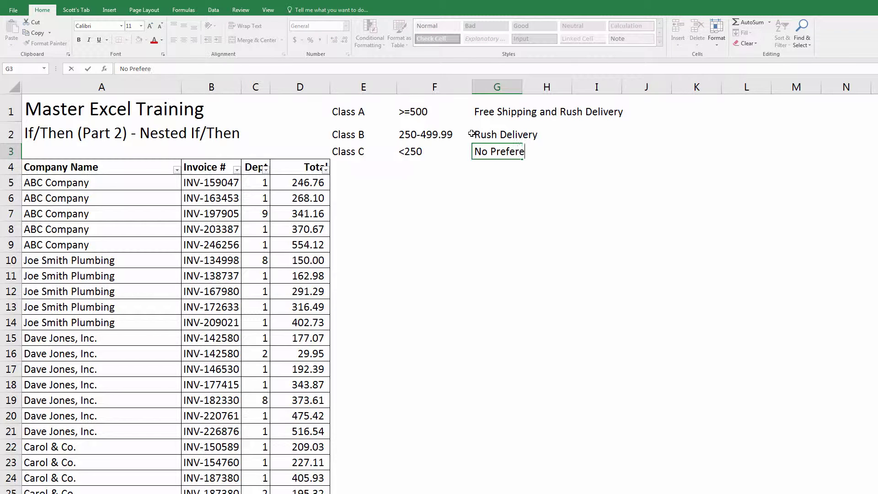
pyautogui.write('nce')
pyautogui.press('Return')
pyautogui.press('Up')
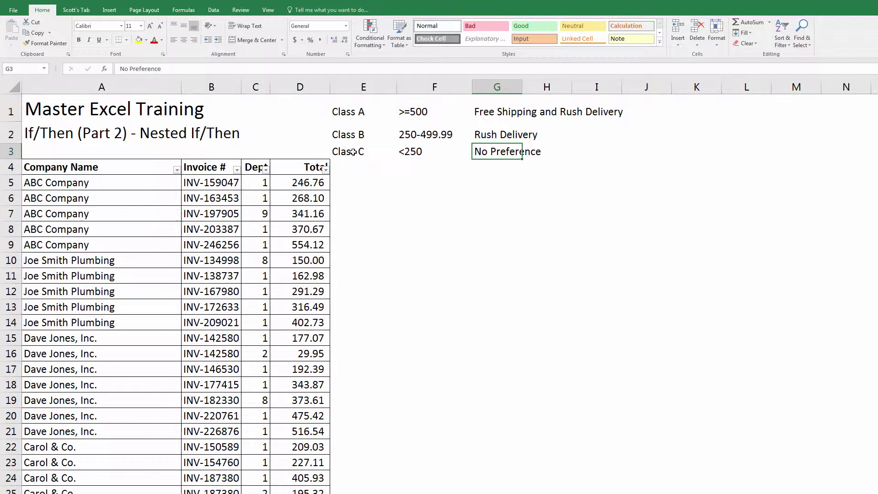
pyautogui.click(363, 183)
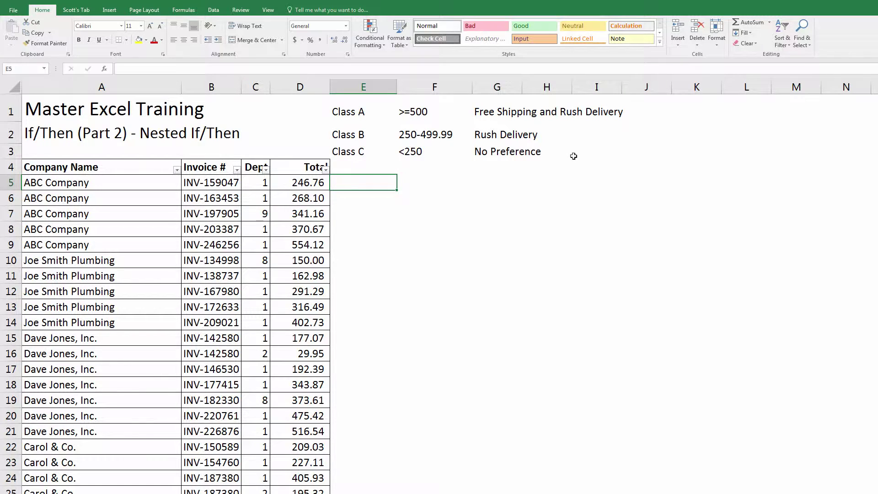
pyautogui.write('+')
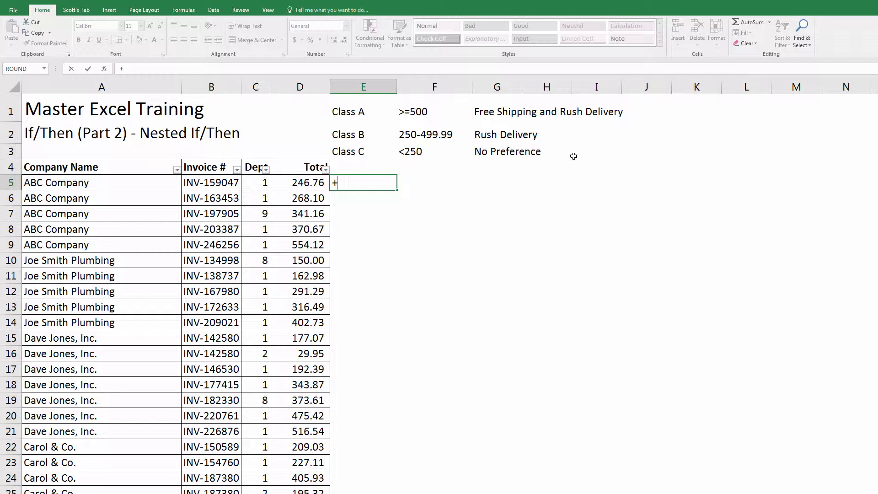
pyautogui.press('Return')
# Enter the column header "Invoice Class" in E4, beside the Total header
pyautogui.press('Up')
pyautogui.press('Up')
pyautogui.press('Up')
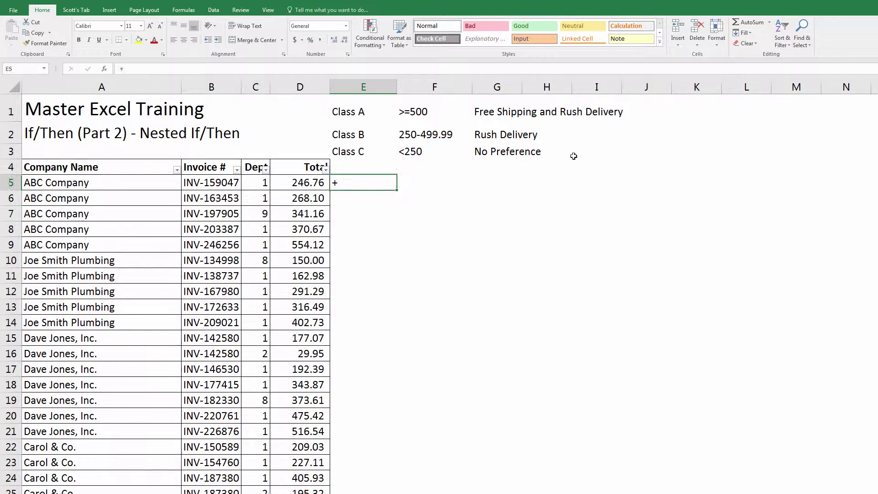
pyautogui.press('Down')
pyautogui.write('I')
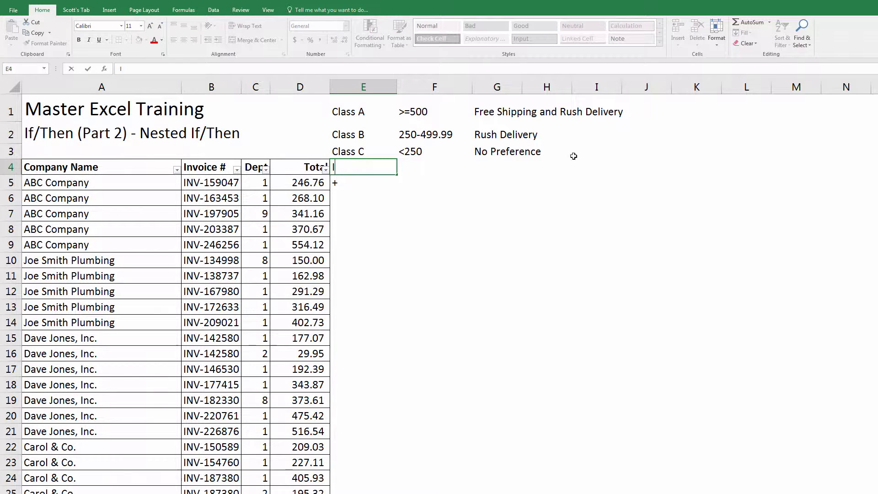
pyautogui.write('nvoice Class')
pyautogui.press('Return')
# Begin an IF formula in E5 with the logical test D5>=250, ready for its value-if-true argument
pyautogui.write('+')
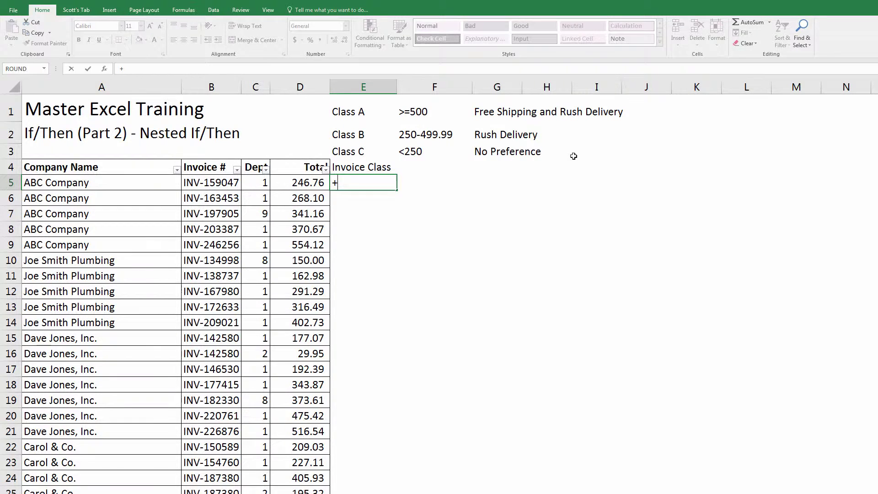
pyautogui.write('if')
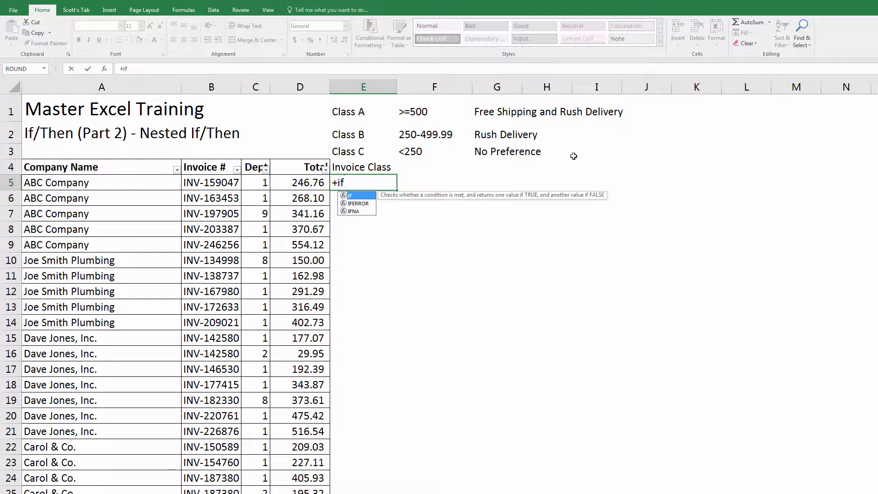
pyautogui.press('Down')
pyautogui.press('Down')
pyautogui.press('Up')
pyautogui.press('Up')
pyautogui.press('Tab')
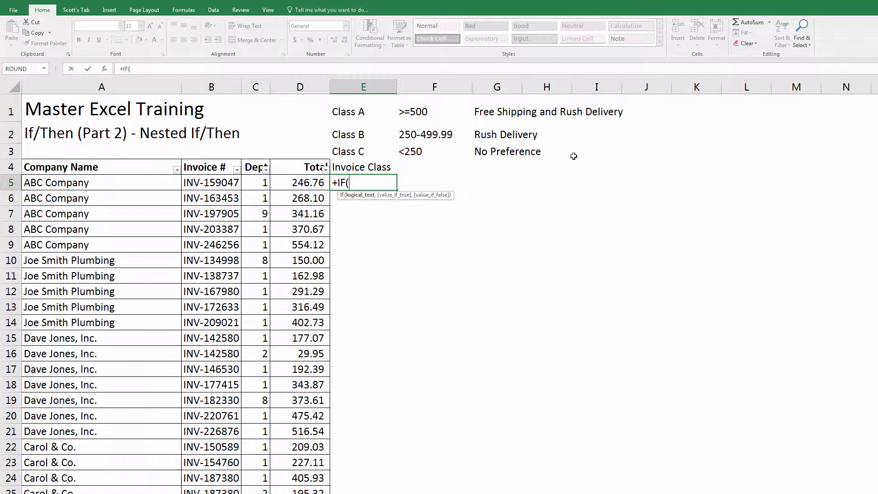
pyautogui.press('Left')
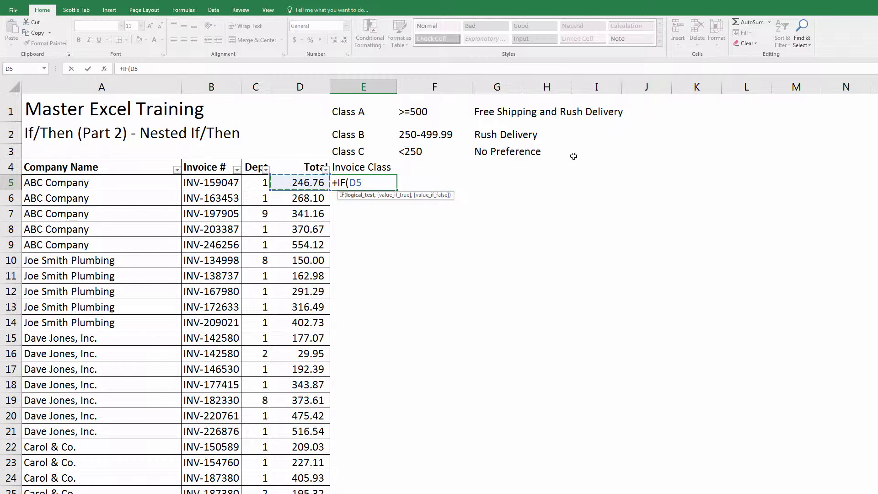
pyautogui.write('>=250,')
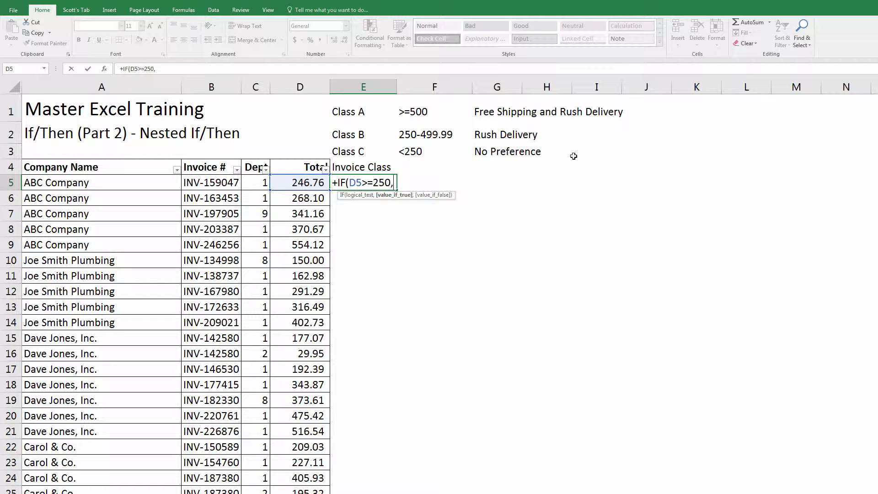
# Nest IF(D5>=500,"Class A","Class B") as the value-if-true argument of the formula in E5
pyautogui.write('if')
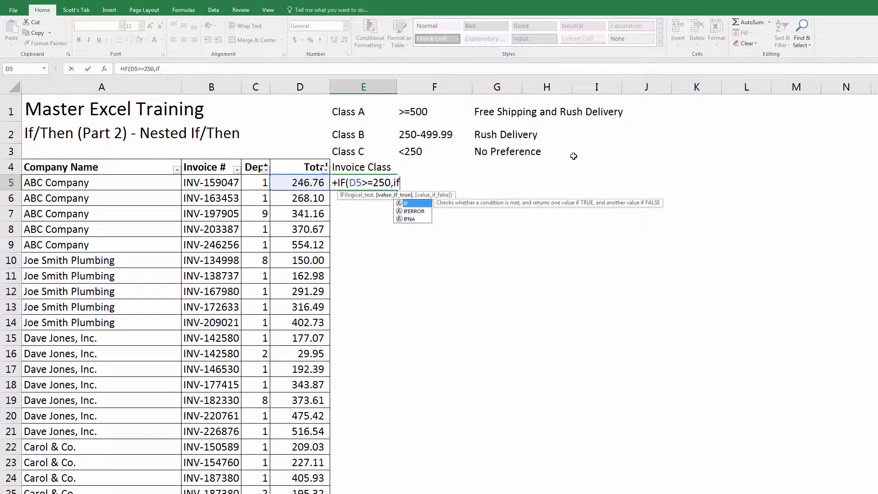
pyautogui.write('(')
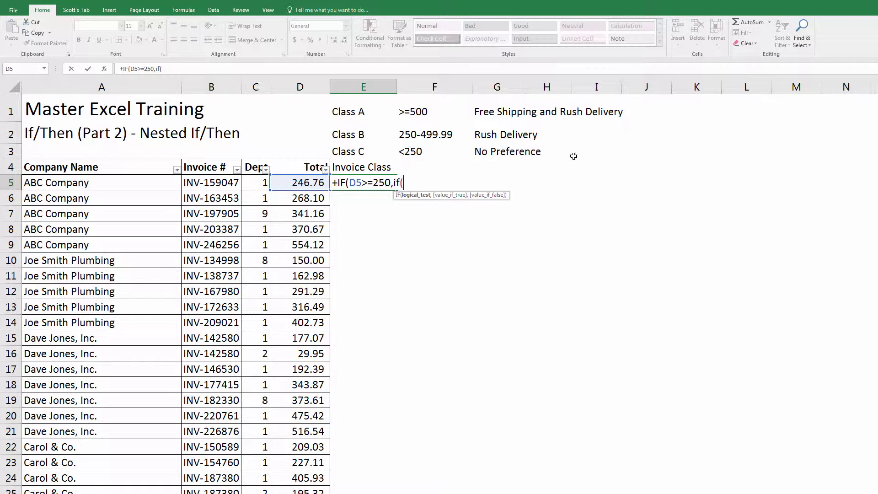
pyautogui.press('Left')
pyautogui.press('Left')
pyautogui.press('Left')
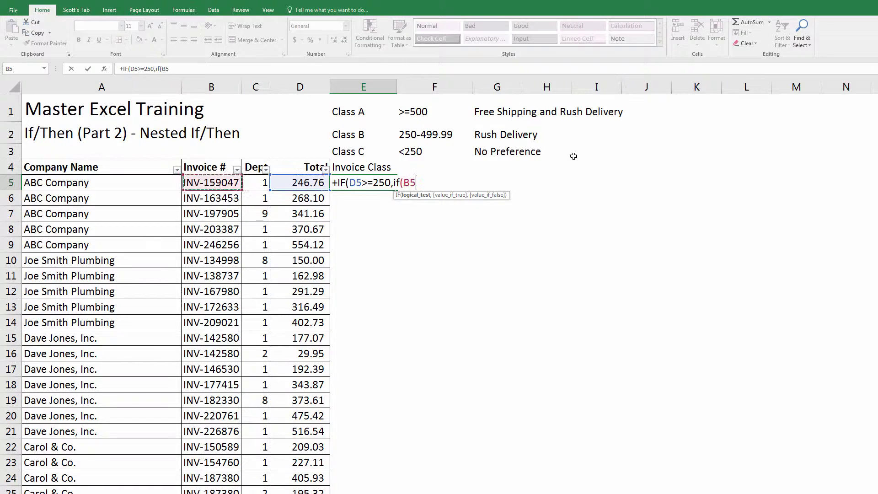
pyautogui.press('Right')
pyautogui.press('Right')
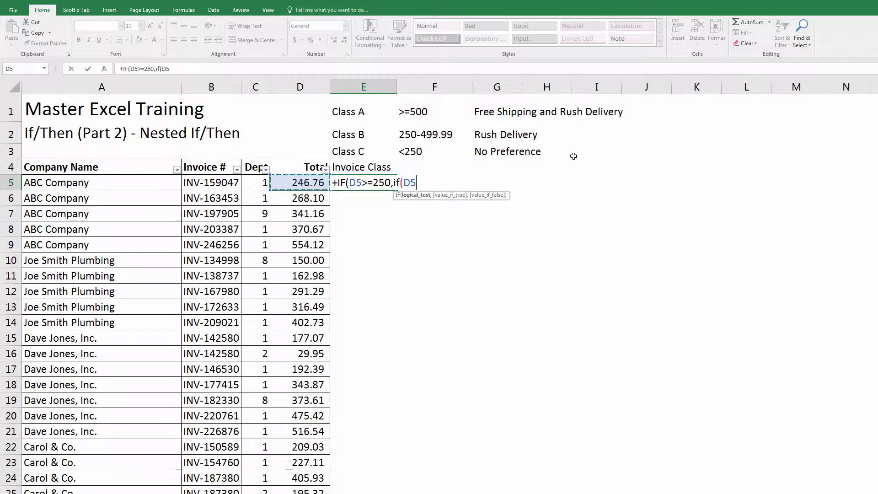
pyautogui.write('>=500,"')
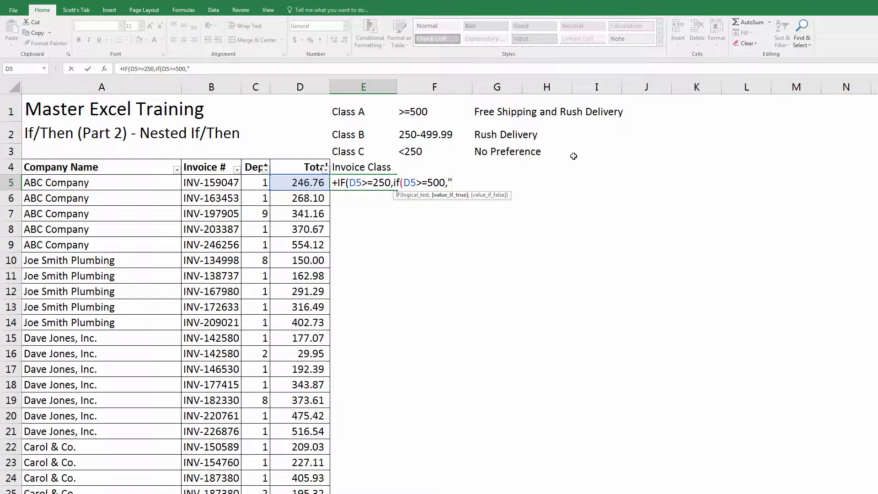
pyautogui.write('Class A","Class B')
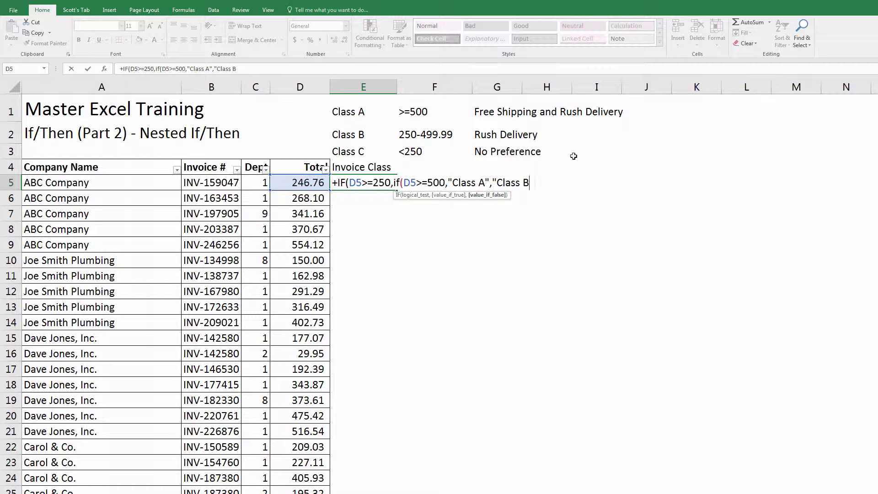
pyautogui.write(')')
pyautogui.press('BackSpace')
pyautogui.write('")')
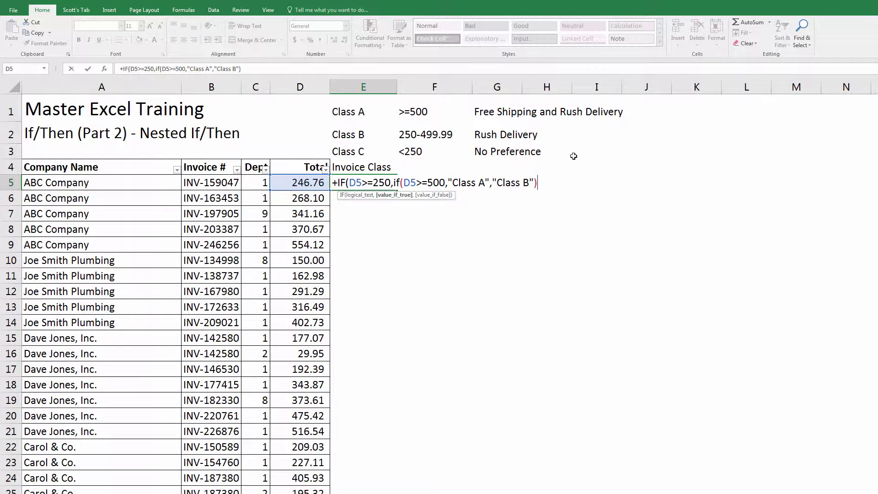
# Complete the E5 formula with "Class C" as the outer IF's value-if-false and enter it
pyautogui.write(',"Class C"')
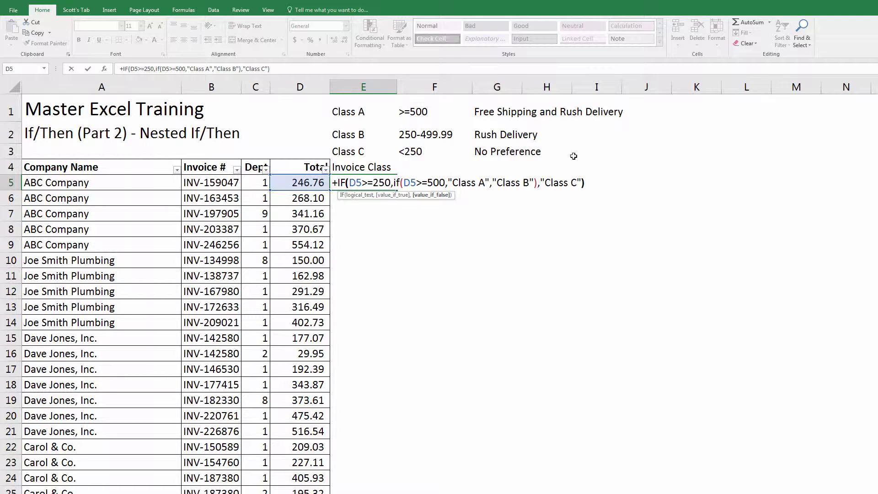
pyautogui.write(')')
pyautogui.hotkey('ctrl', 'Return')
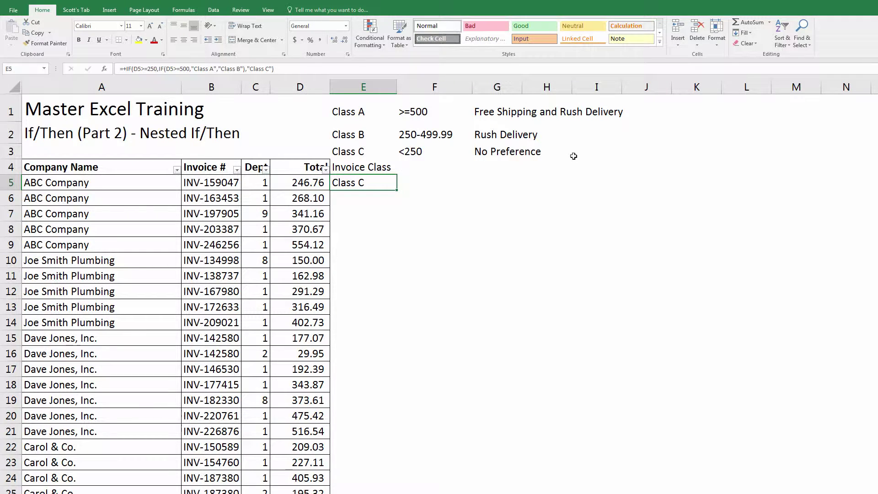
# Copy the E5 class formula down one row at a time through E11
pyautogui.hotkey('ctrl', 'c')
pyautogui.press('Down')
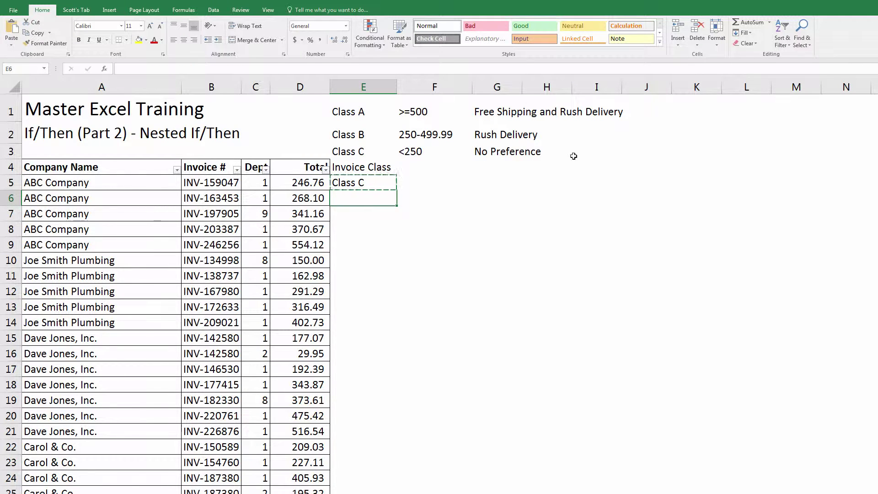
pyautogui.press('Return')
pyautogui.hotkey('ctrl', 'c')
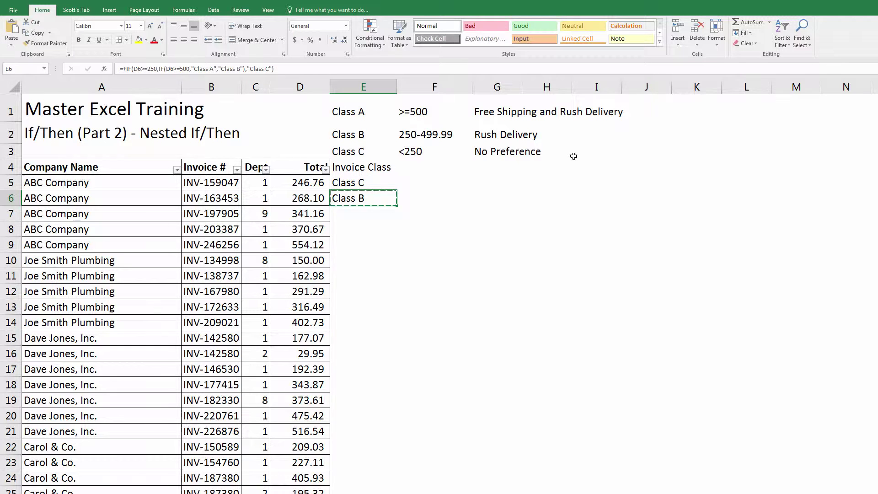
pyautogui.press('Down')
pyautogui.press('Return')
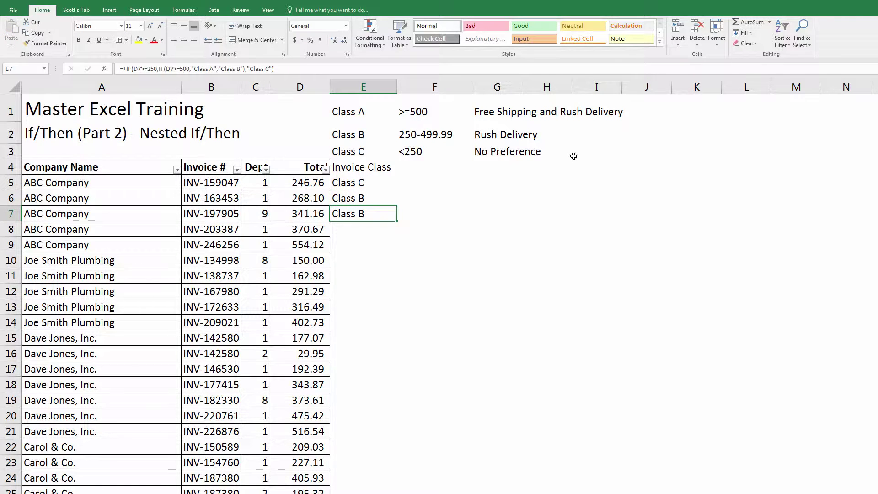
pyautogui.hotkey('ctrl', 'c')
pyautogui.press('Down')
pyautogui.press('Return')
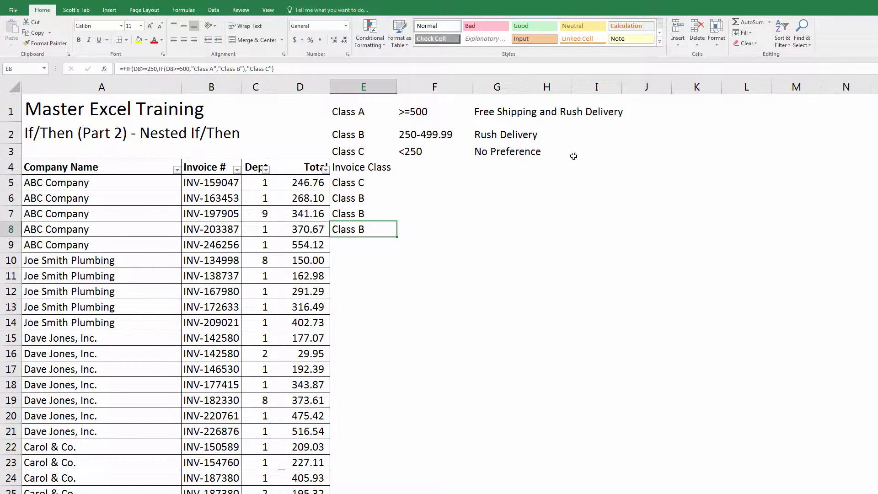
pyautogui.hotkey('ctrl', 'c')
pyautogui.press('Down')
pyautogui.press('Return')
pyautogui.hotkey('ctrl', 'c')
pyautogui.press('Down')
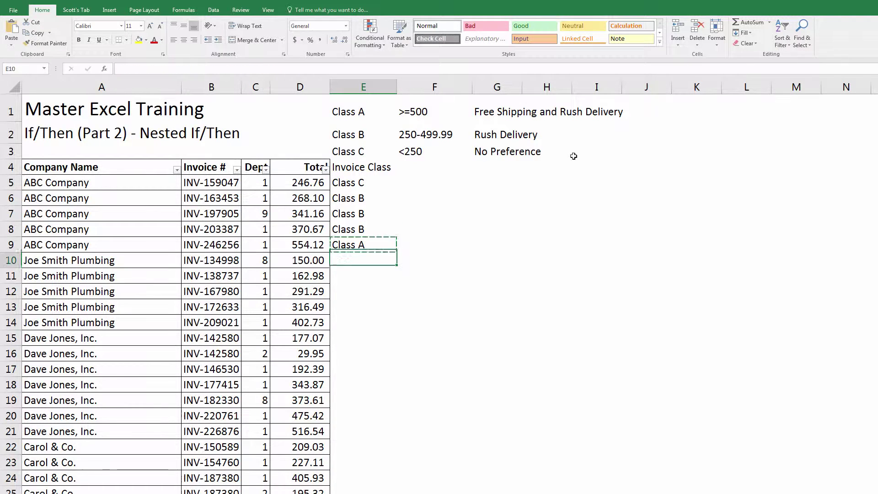
pyautogui.press('Return')
pyautogui.hotkey('ctrl', 'c')
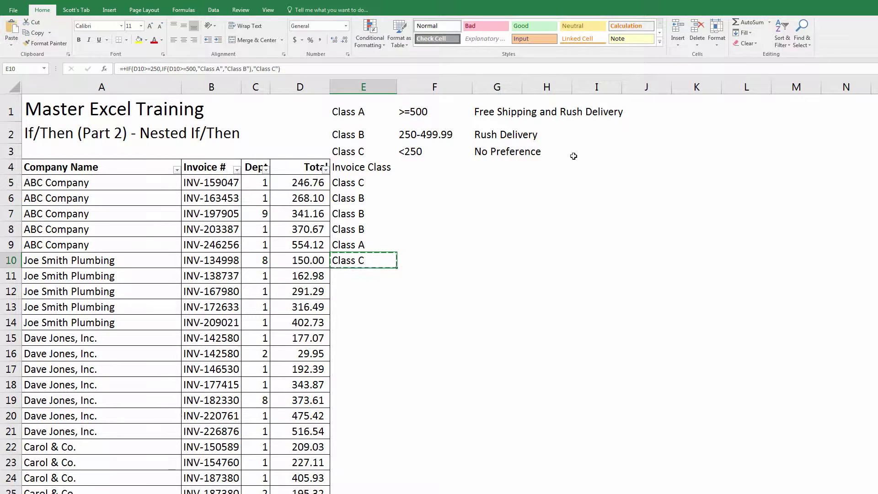
pyautogui.press('Down')
pyautogui.press('Return')
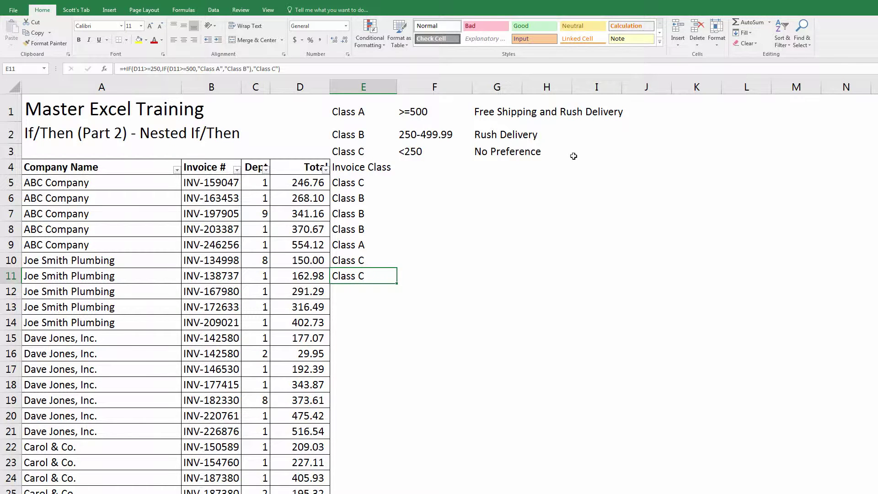
pyautogui.press('Up')
pyautogui.press('Up')
pyautogui.press('Up')
pyautogui.press('Up')
pyautogui.press('Up')
pyautogui.press('Up')
pyautogui.press('Down')
pyautogui.press('Down')
pyautogui.press('Down')
pyautogui.press('Down')
pyautogui.press('Down')
pyautogui.press('Down')
pyautogui.press('Down')
pyautogui.press('Down')
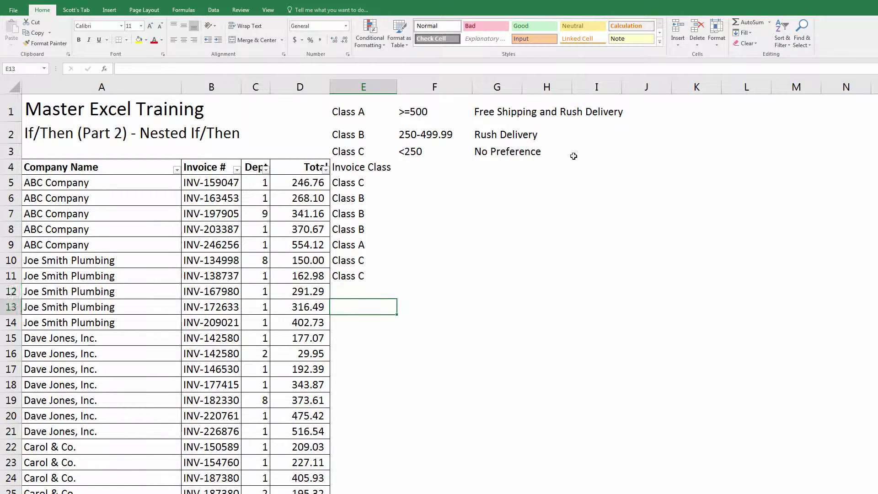
# Copy the class formula from E11 into the rest of the Invoice Class column, down to the last invoice in row 76
pyautogui.press('Up')
pyautogui.press('Up')
pyautogui.hotkey('ctrl', 'c')
pyautogui.press('Left')
pyautogui.hotkey('ctrl', 'Down')
pyautogui.press('Right')
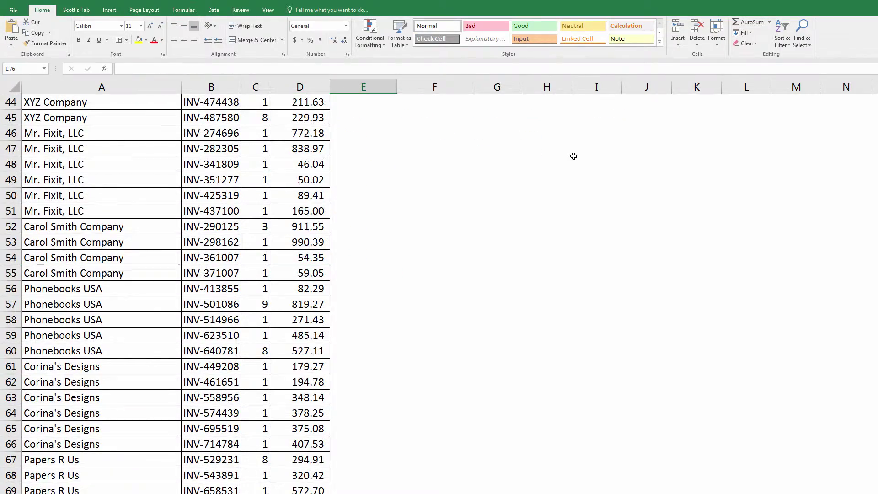
pyautogui.hotkey('ctrl', 'shift', 'Up')
pyautogui.hotkey('ctrl', 'v')
pyautogui.press('Up')
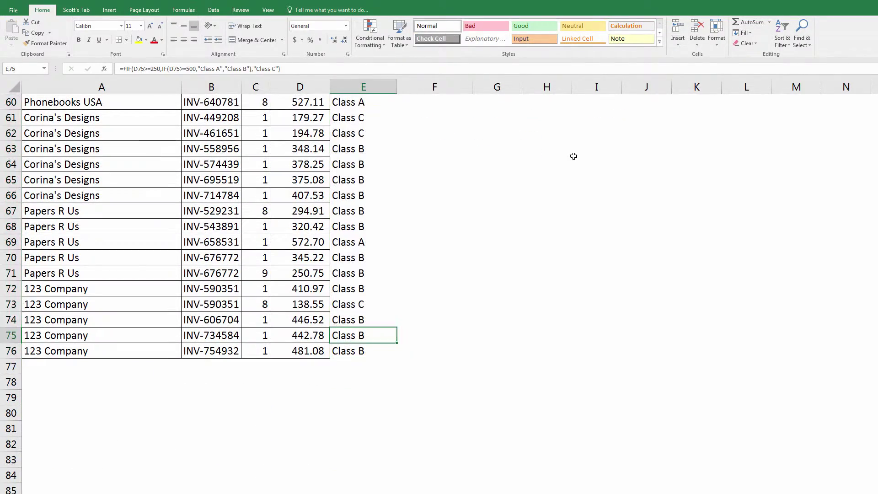
# Fill J1:L1 with the Class D rule: "Class D", "Under 100" and "Charge 3% fuel charge"
pyautogui.hotkey('ctrl', 'Up')
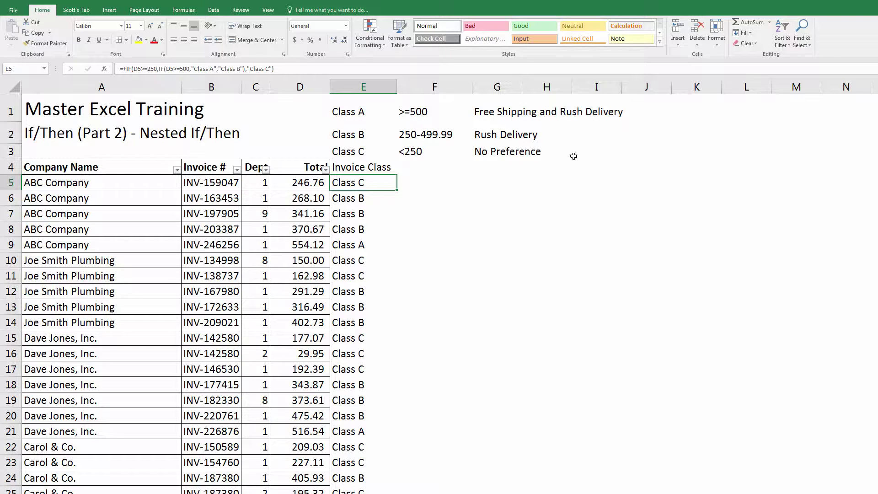
pyautogui.press('Up')
pyautogui.press('Up')
pyautogui.press('Up')
pyautogui.press('Up')
pyautogui.press('Right')
pyautogui.press('Right')
pyautogui.press('Right')
pyautogui.press('Right')
pyautogui.press('Right')
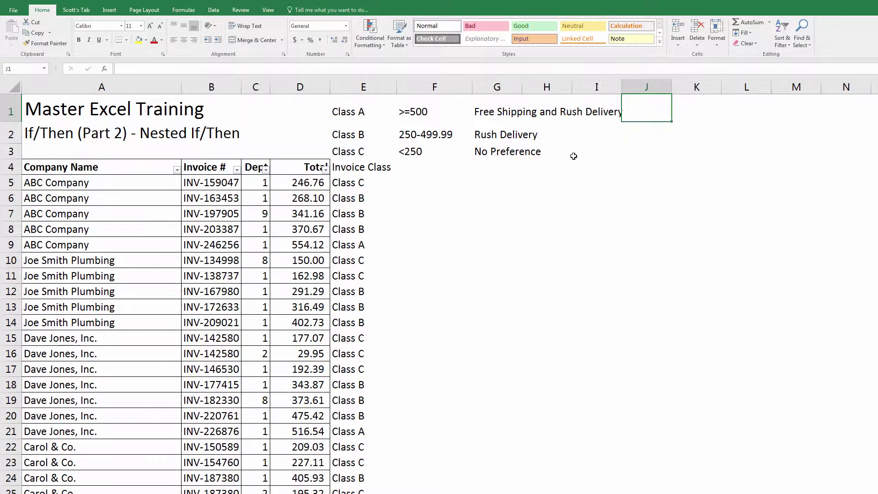
pyautogui.write('Class')
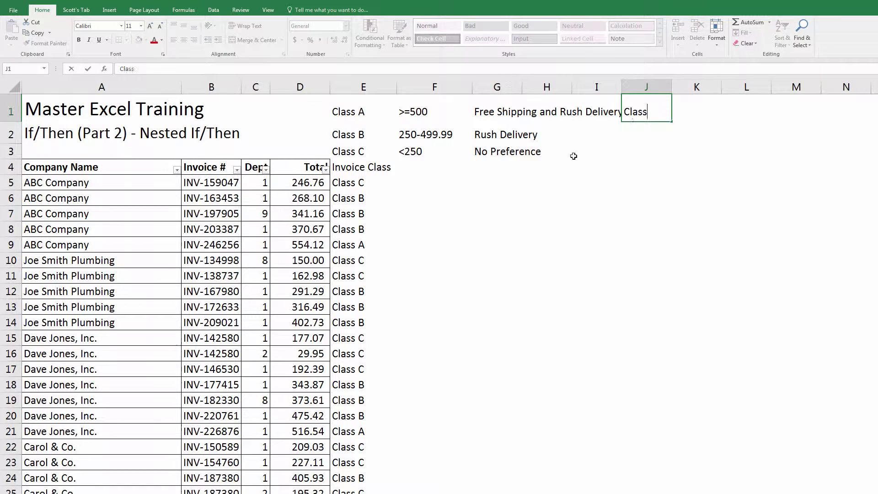
pyautogui.write(' D')
pyautogui.press('Tab')
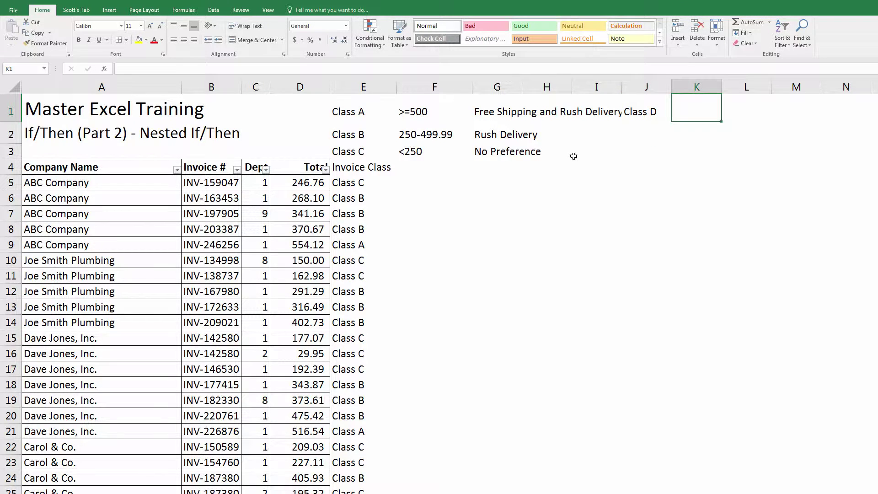
pyautogui.write('Under ')
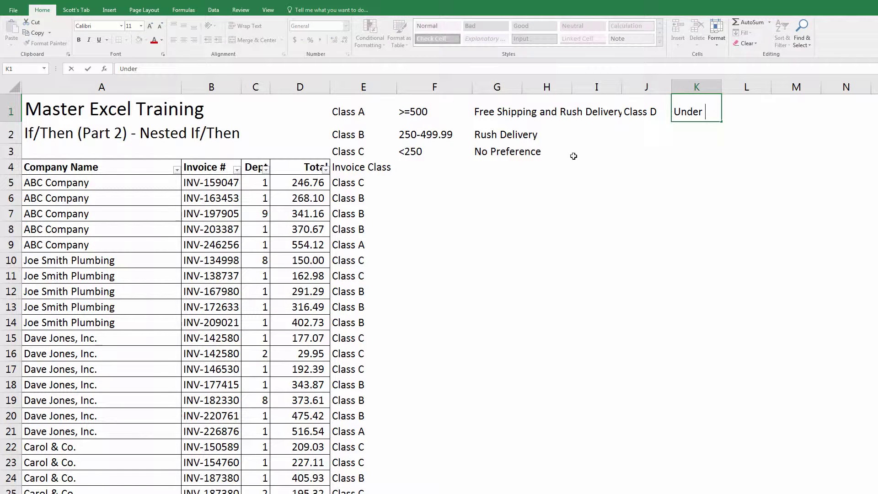
pyautogui.write('100')
pyautogui.hotkey('ctrl', 'Return')
pyautogui.press('Right')
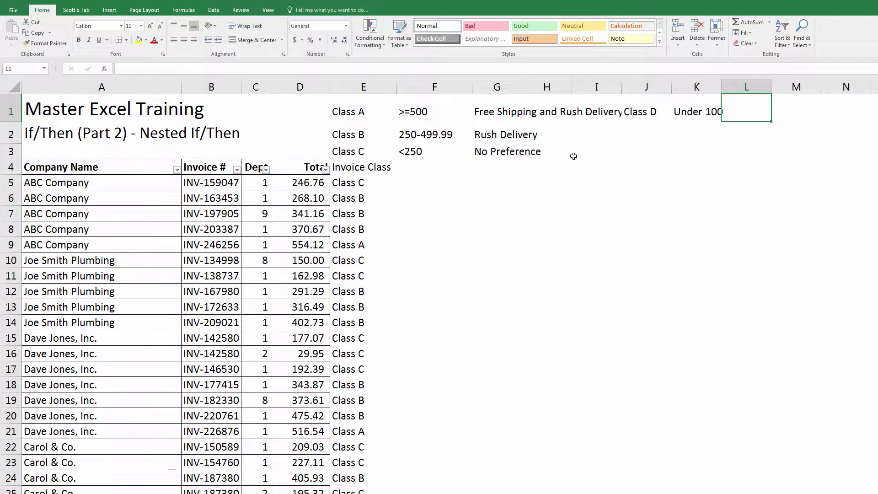
pyautogui.write('Charge 3')
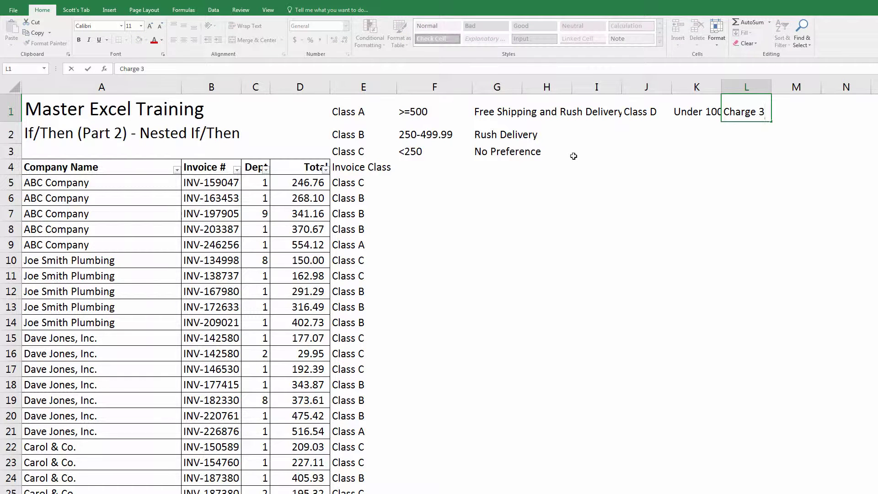
pyautogui.write('% fuel charge')
pyautogui.press('Left')
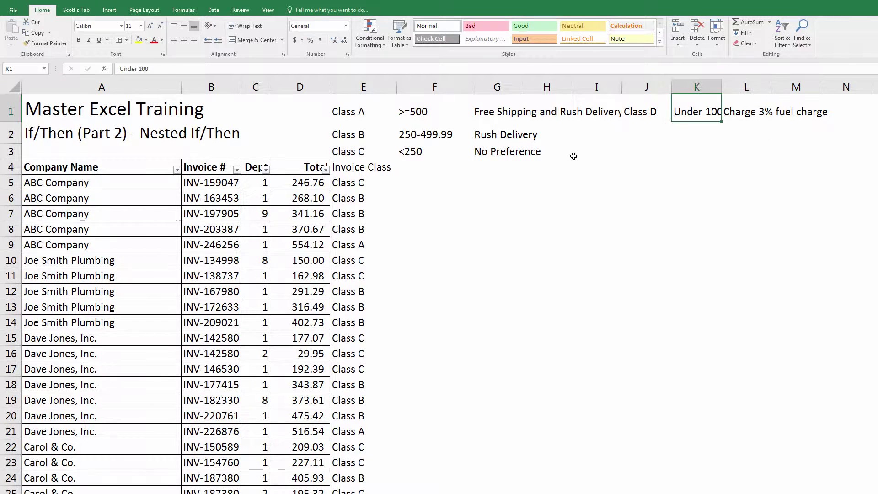
# Enter a second "Invoice Class" column header in F4, beside the existing one
pyautogui.press('Down')
pyautogui.press('Down')
pyautogui.press('Left')
pyautogui.press('Left')
pyautogui.press('Left')
pyautogui.press('Left')
pyautogui.press('Down')
pyautogui.press('Down')
pyautogui.press('Left')
pyautogui.press('Left')
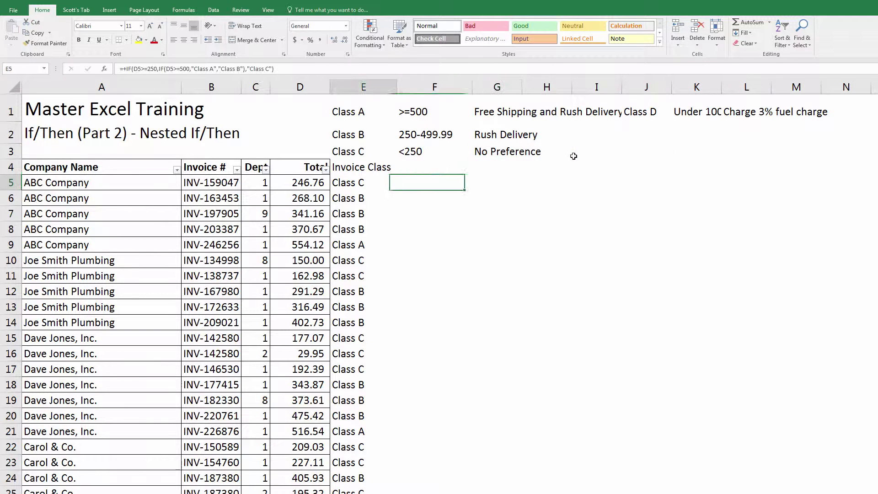
pyautogui.press('Up')
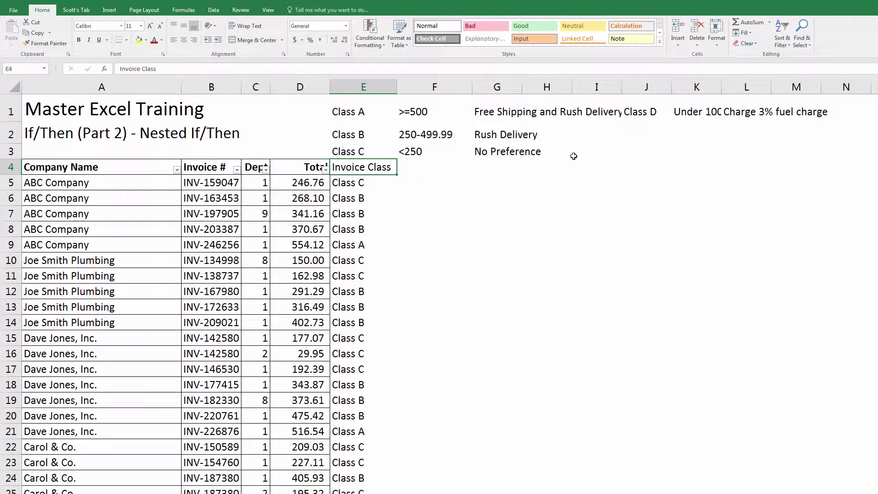
pyautogui.press('Right')
pyautogui.write('Invoice Class')
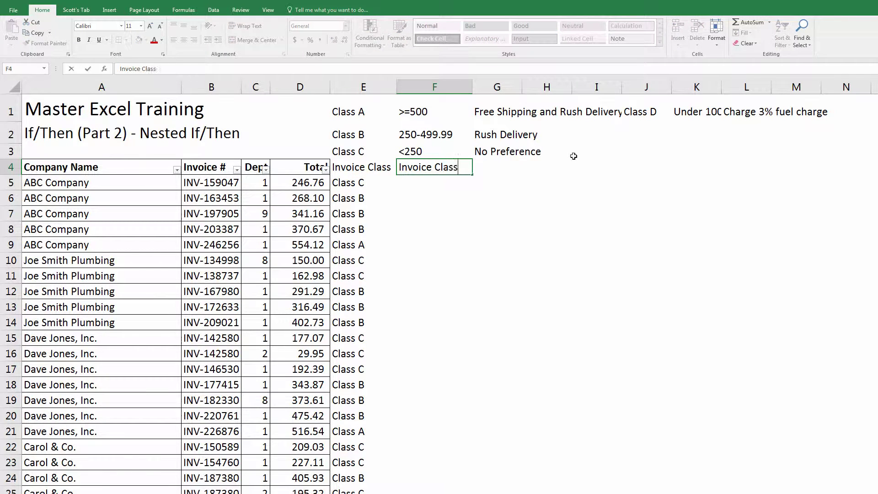
pyautogui.press('Return')
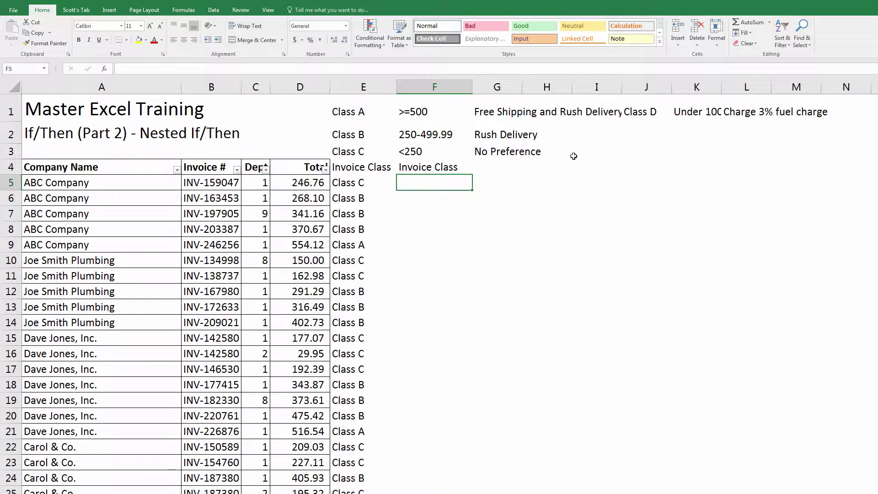
# Start an IF formula in F5 that returns "Class D" when the total in D5 is under 100
pyautogui.write('+')
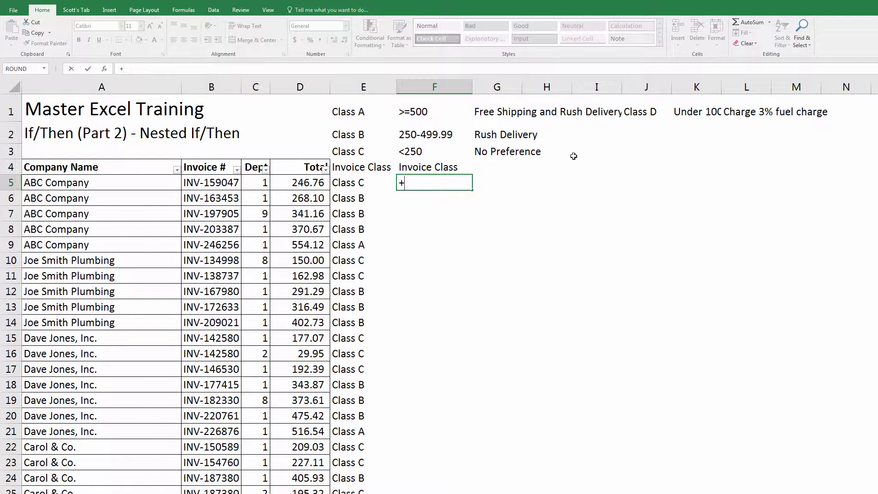
pyautogui.write('if')
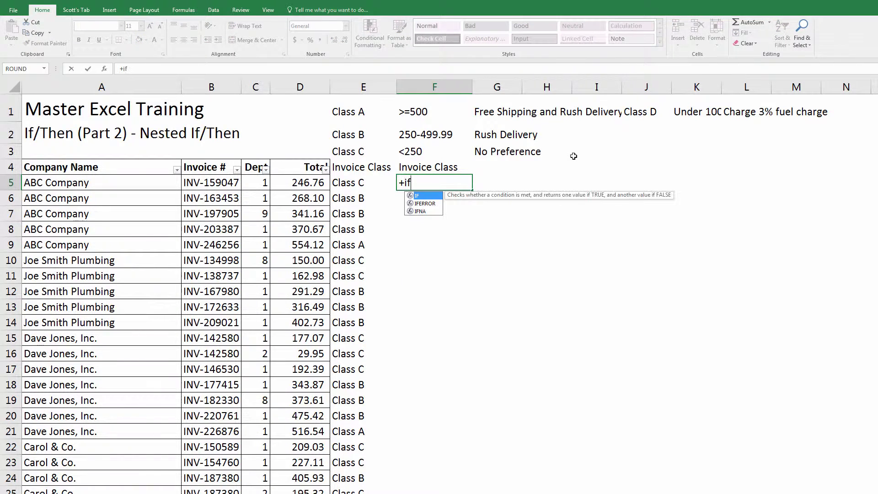
pyautogui.press('Tab')
pyautogui.press('Left')
pyautogui.press('Left')
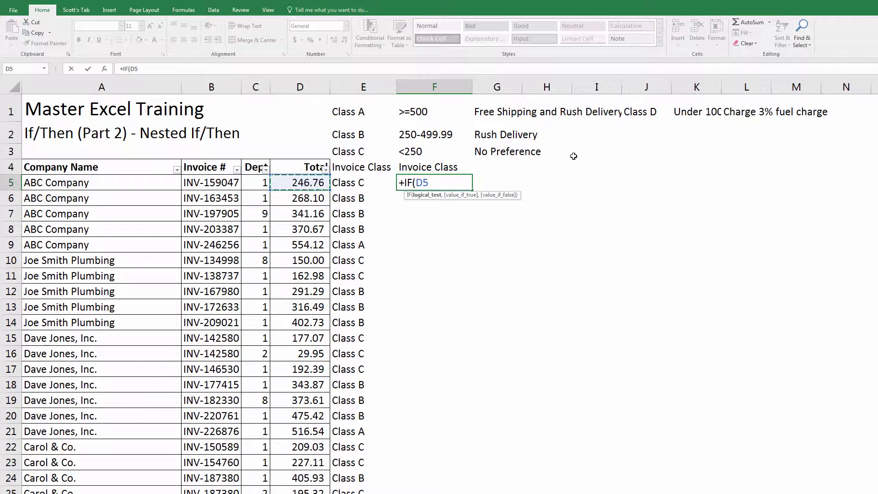
pyautogui.write('<100,')
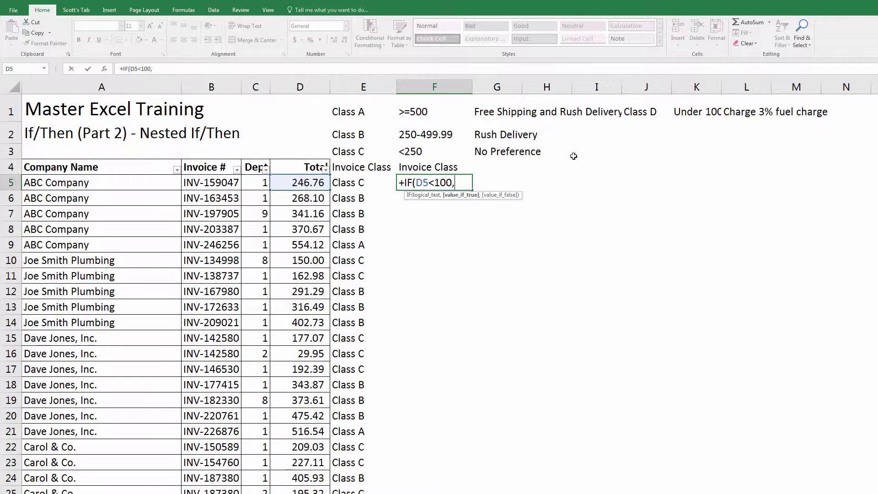
pyautogui.write('"Class D",if')
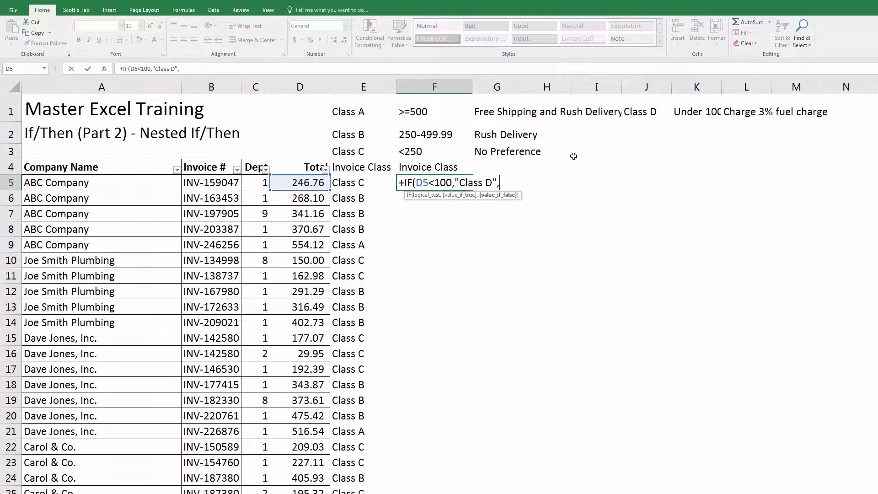
# Nest a second IF in the F5 formula that returns "Class C" when D5 is under 250
pyautogui.write('(')
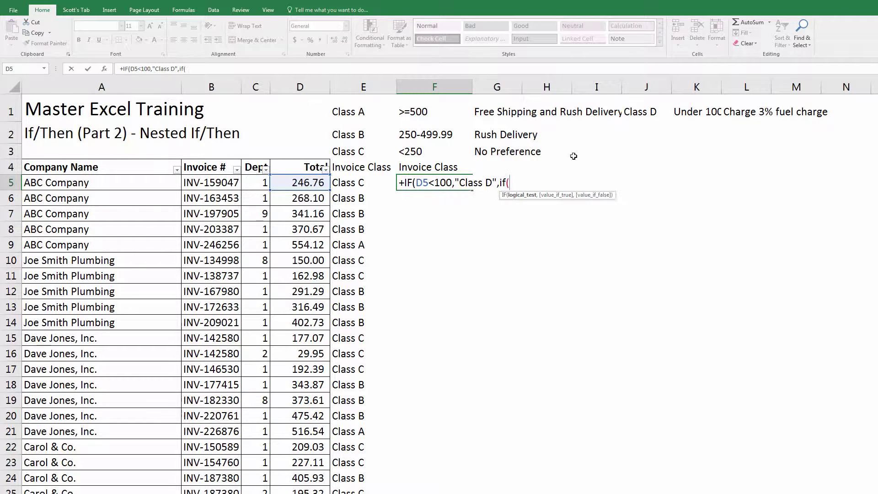
pyautogui.press('Left')
pyautogui.press('Left')
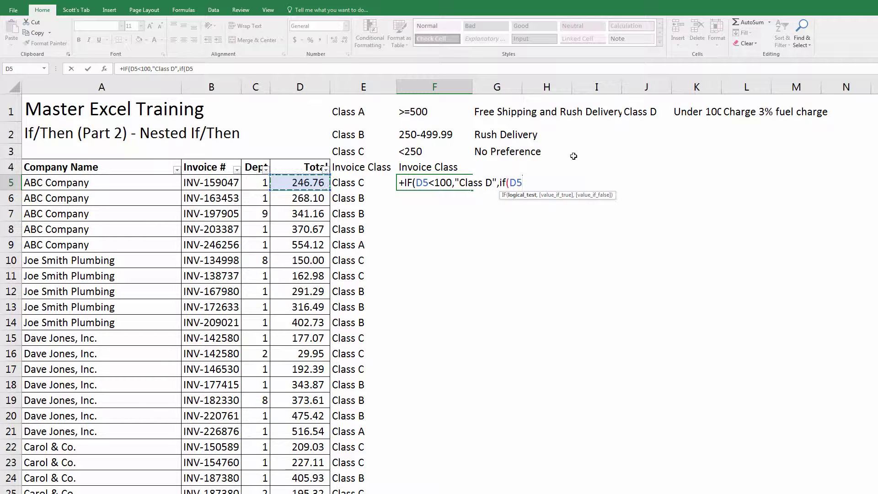
pyautogui.write('<250,"Cla')
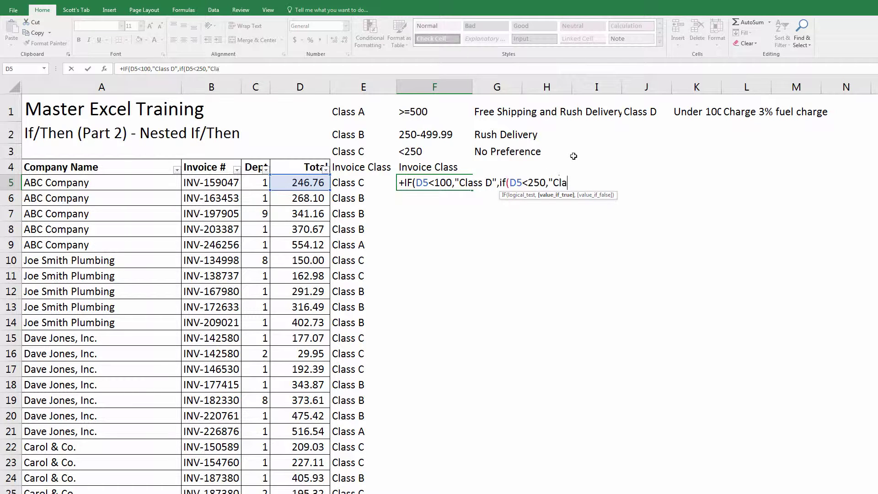
pyautogui.write('ss C",')
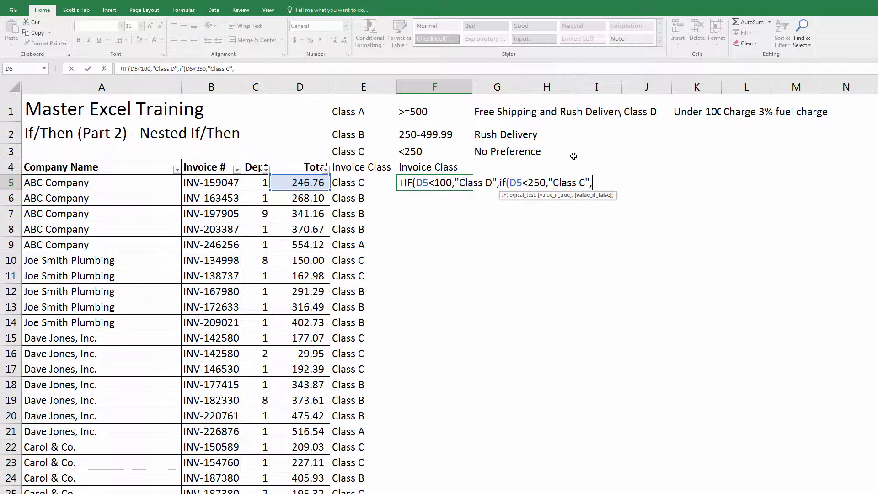
pyautogui.write('If')
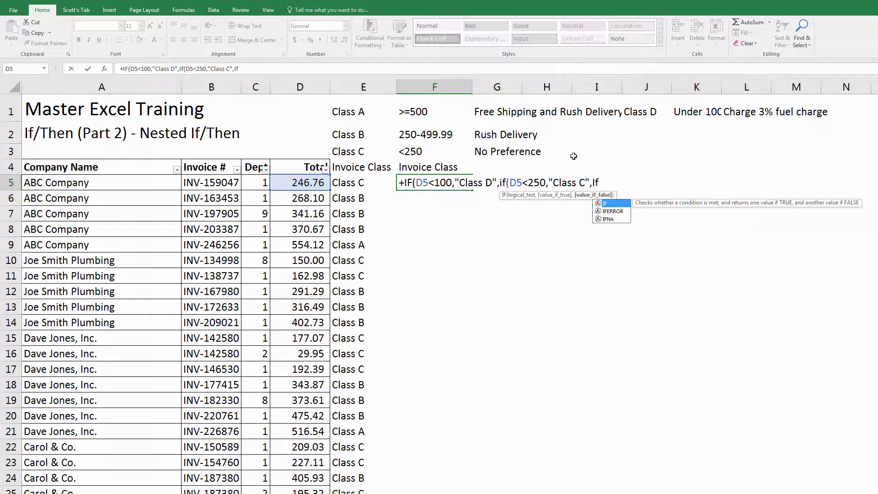
# Complete the F5 formula with a third IF returning "Class B" when D5 is under 500, otherwise "Class A"
pyautogui.write('(')
pyautogui.press('Left')
pyautogui.press('Left')
pyautogui.press('Left')
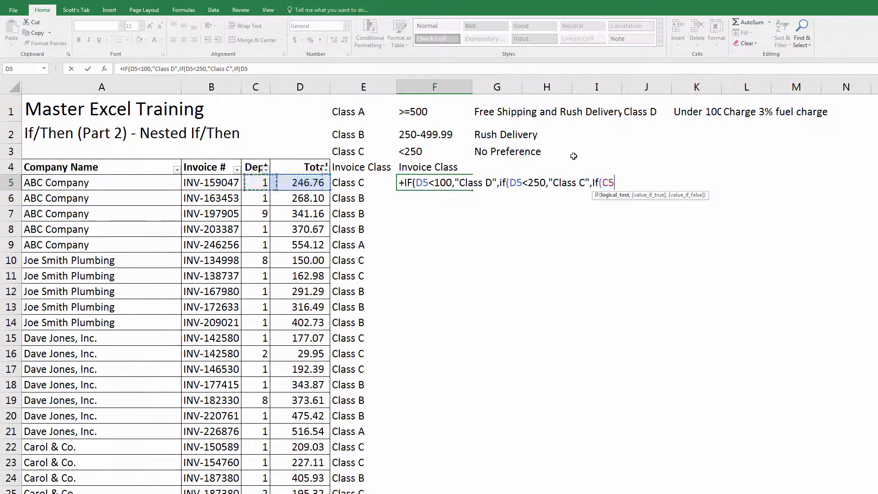
pyautogui.press('Right')
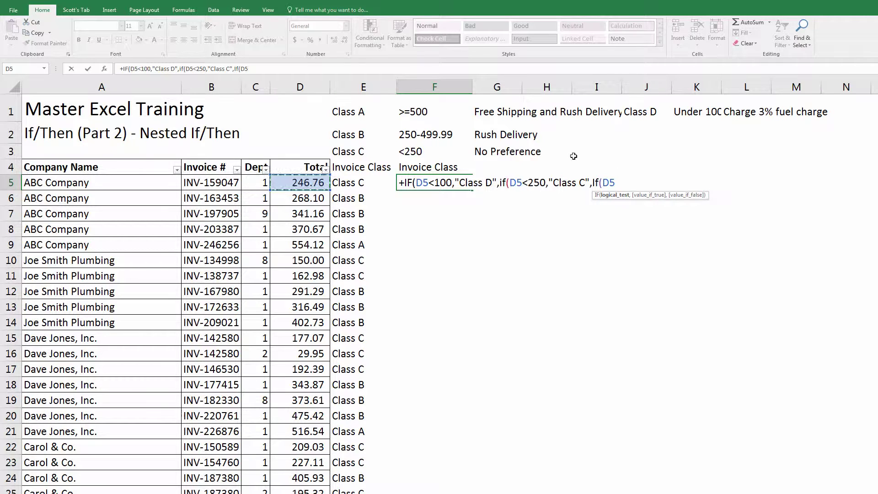
pyautogui.write('<500,')
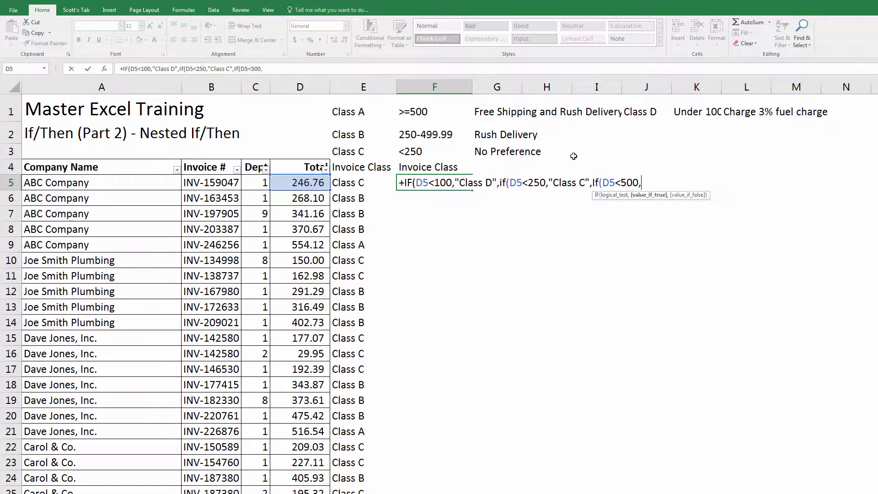
pyautogui.write('"Class B","Class ')
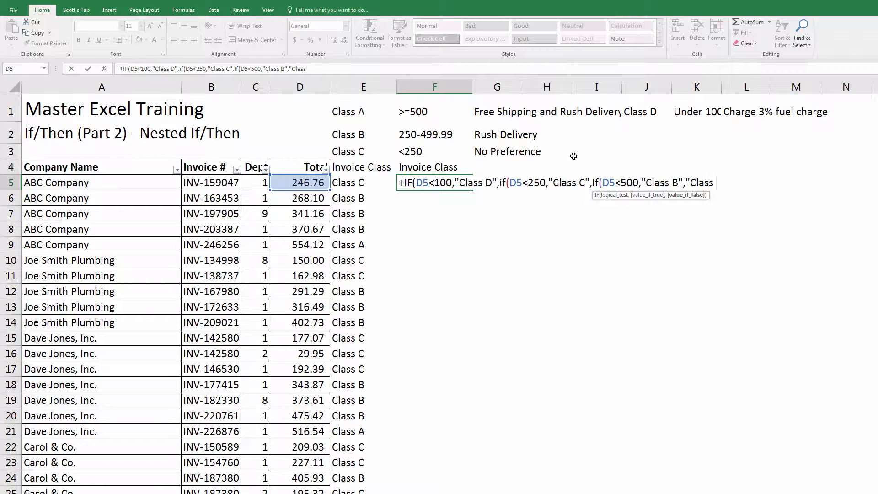
pyautogui.write('A"))')
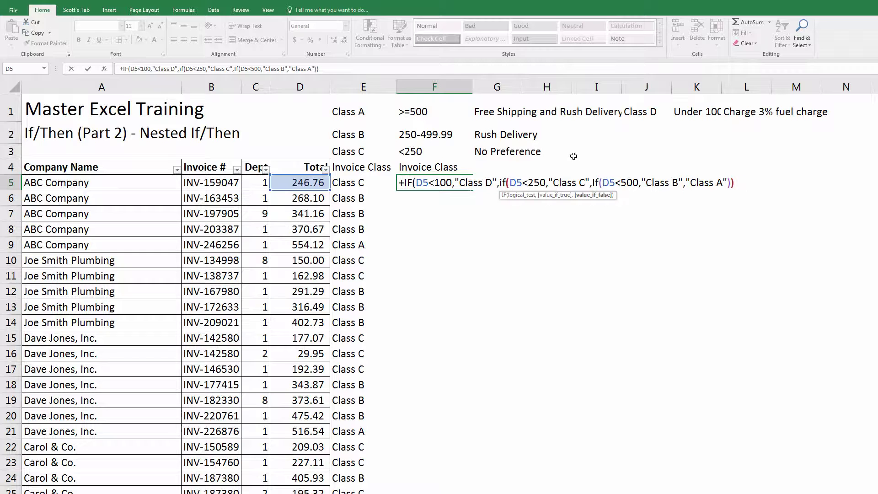
pyautogui.write(')')
pyautogui.press('Return')
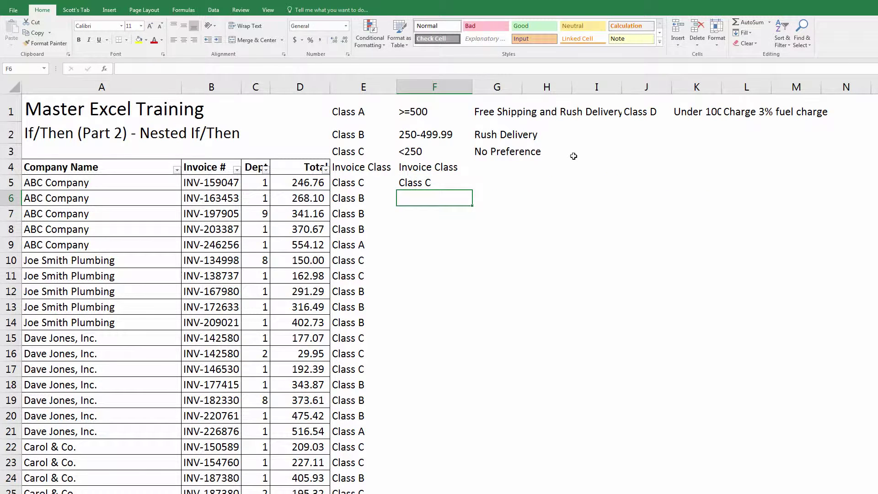
# Copy the four-class formula from F5 down one row at a time through F10
pyautogui.press('Up')
pyautogui.hotkey('ctrl', 'c')
pyautogui.press('Down')
pyautogui.hotkey('ctrl', 'v')
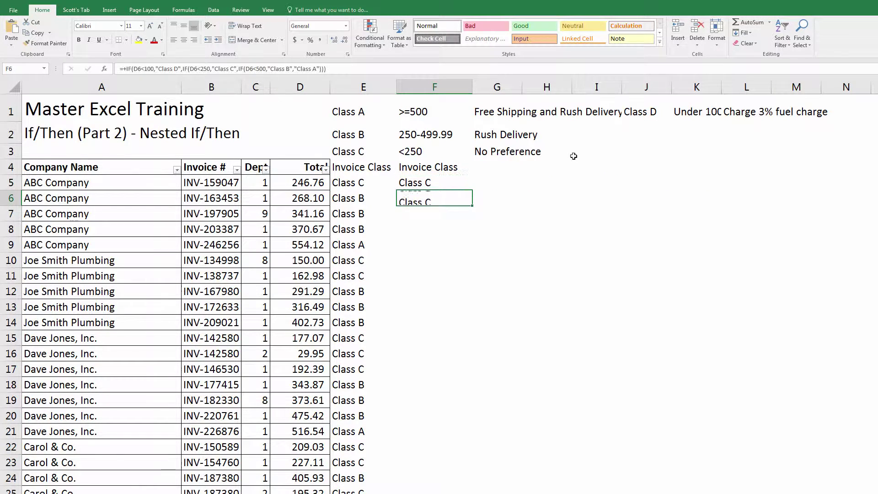
pyautogui.hotkey('ctrl', 'c')
pyautogui.press('Down')
pyautogui.hotkey('ctrl', 'v')
pyautogui.hotkey('ctrl', 'c')
pyautogui.press('Down')
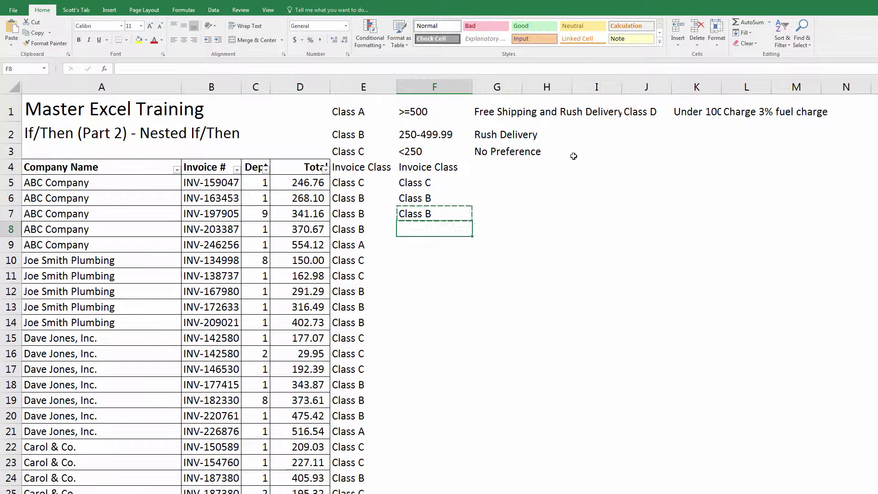
pyautogui.press('Return')
pyautogui.hotkey('ctrl', 'c')
pyautogui.press('Down')
pyautogui.press('Return')
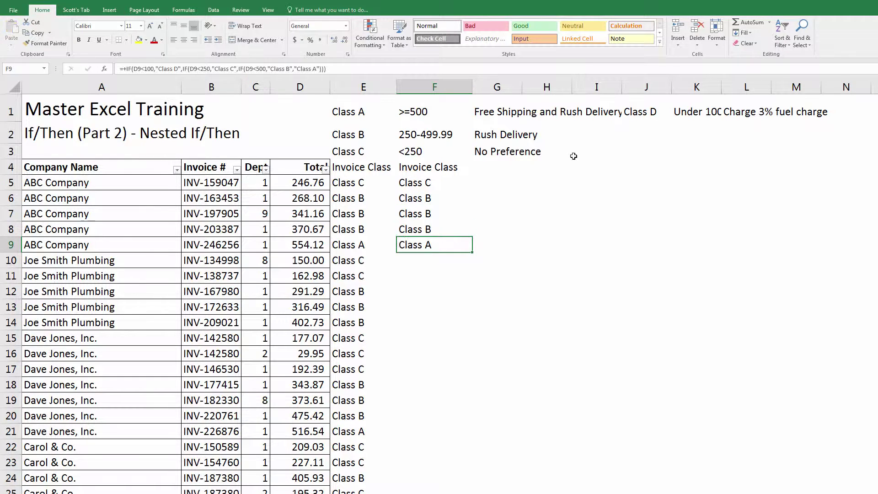
pyautogui.hotkey('ctrl', 'c')
pyautogui.press('Down')
pyautogui.press('Return')
# Copy the class formula from F10 into F11:F16
pyautogui.hotkey('ctrl', 'c')
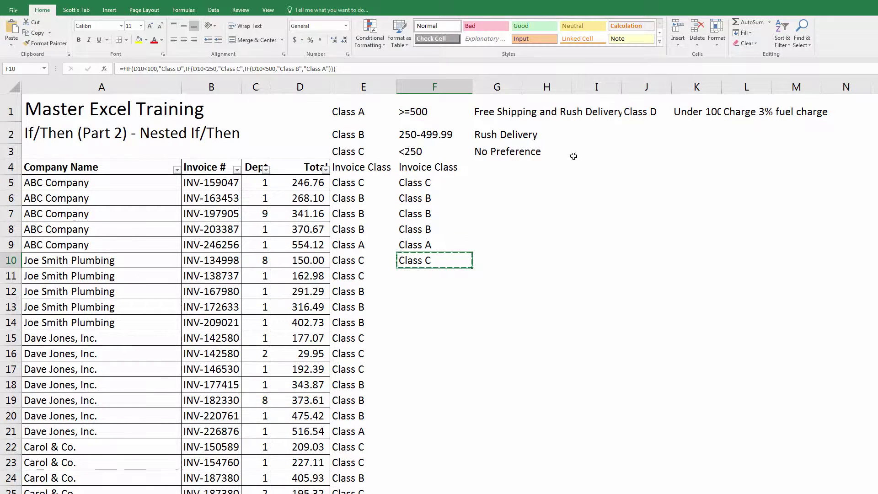
pyautogui.press('Down')
pyautogui.hotkey('shift', 'Down')
pyautogui.hotkey('shift', 'Down')
pyautogui.hotkey('shift', 'Down')
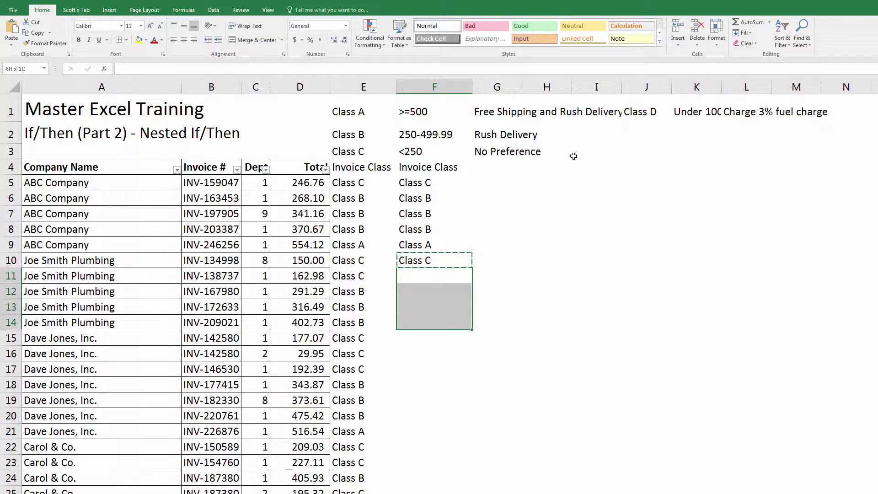
pyautogui.hotkey('shift', 'Down')
pyautogui.hotkey('shift', 'Down')
pyautogui.hotkey('shift', 'Down')
pyautogui.hotkey('shift', 'Up')
pyautogui.press('Return')
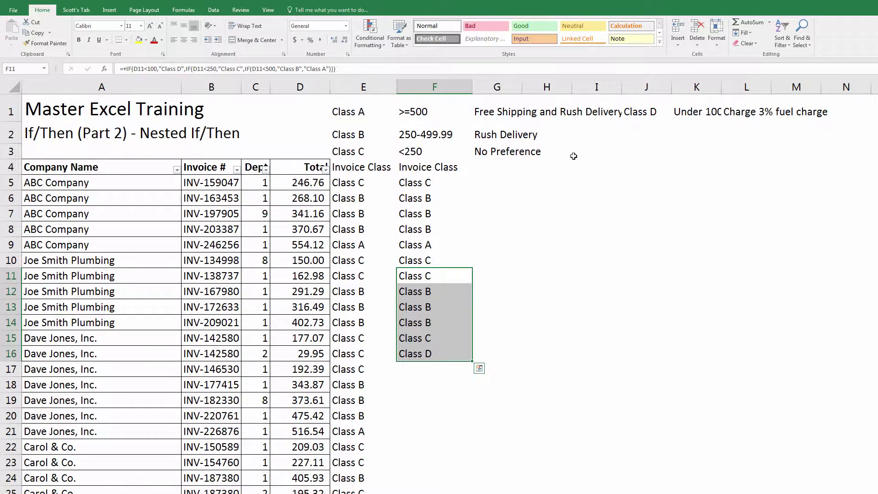
# Copy the class formula from F16 into the rest of column F, down to the last invoice in row 76
pyautogui.press('Down')
pyautogui.press('Down')
pyautogui.press('Down')
pyautogui.press('Down')
pyautogui.press('Down')
pyautogui.hotkey('ctrl', 'c')
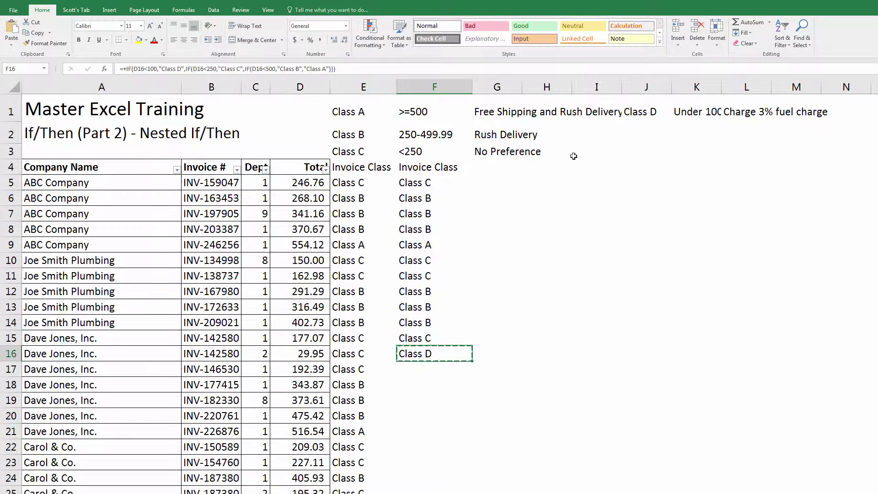
pyautogui.hotkey('shift', 'pagedown')
pyautogui.hotkey('shift', 'pagedown')
pyautogui.hotkey('shift', 'pagedown')
pyautogui.hotkey('shift', 'pageup')
pyautogui.hotkey('shift', 'Up')
pyautogui.hotkey('shift', 'Up')
pyautogui.hotkey('shift', 'Up')
pyautogui.hotkey('shift', 'Up')
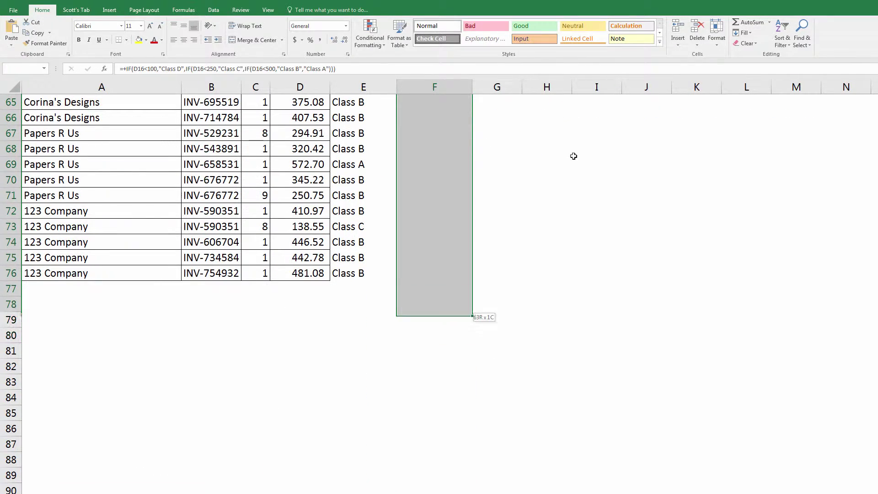
pyautogui.hotkey('ctrl', 'BackSpace')
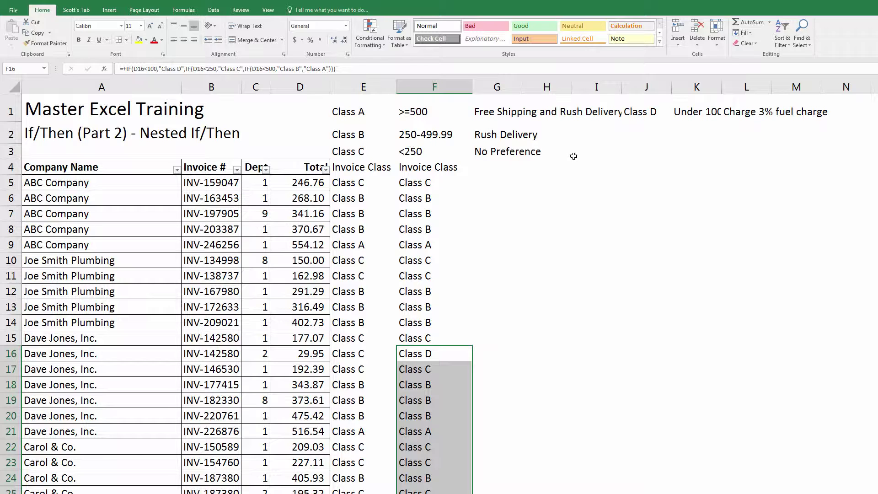
# Select the original Invoice Class header in E4
pyautogui.hotkey('ctrl', 'Up')
pyautogui.press('Down')
pyautogui.press('Down')
pyautogui.press('Down')
pyautogui.press('Left')
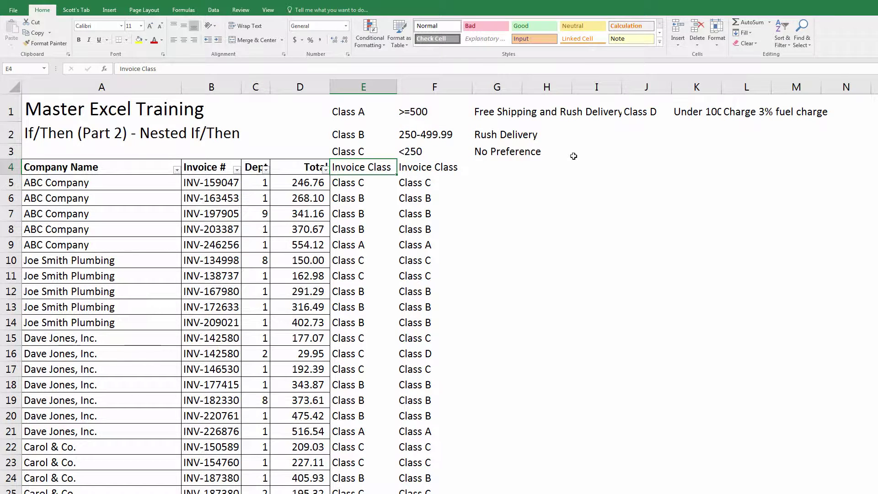